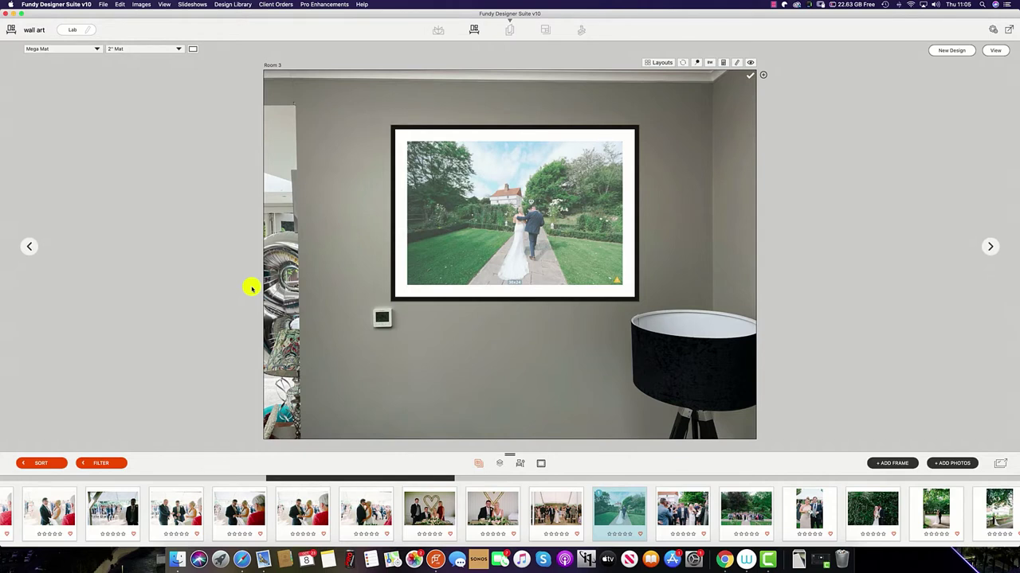
# From the Client Orders menu, open Edit Client Product Pricing on the Print Products tab
pyautogui.click(264, 5)
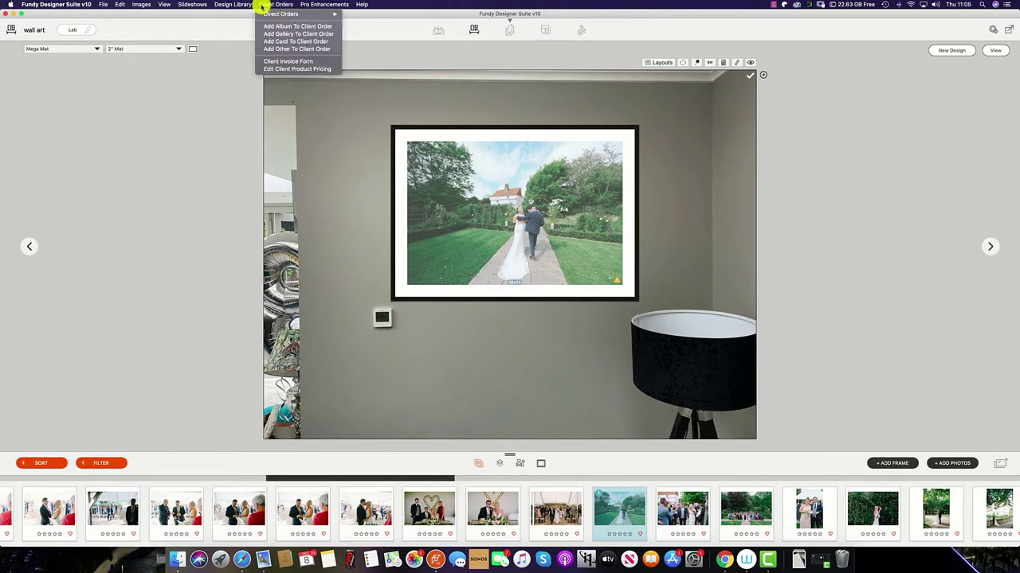
pyautogui.click(296, 69)
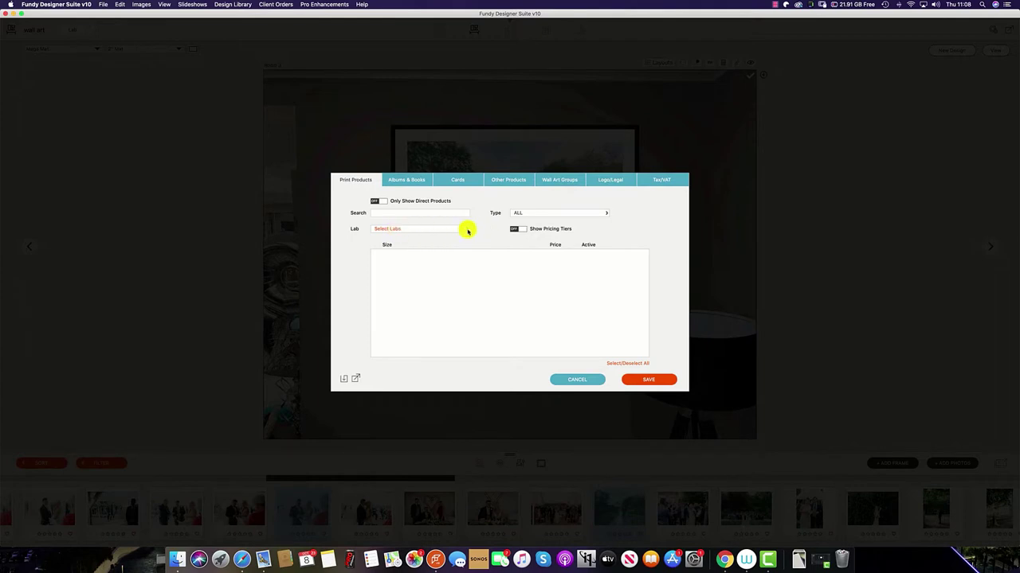
# Pick GraphiStudio in the Lab list, briefly adding then removing GTA Imaging
pyautogui.click(467, 230)
pyautogui.scroll(-1, 467, 239)
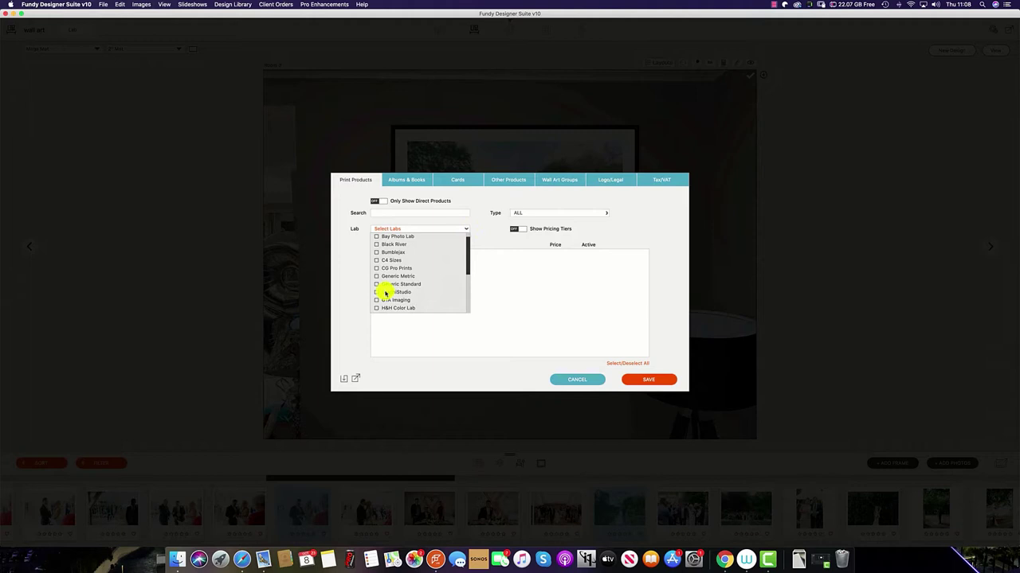
pyautogui.click(378, 292)
pyautogui.click(377, 300)
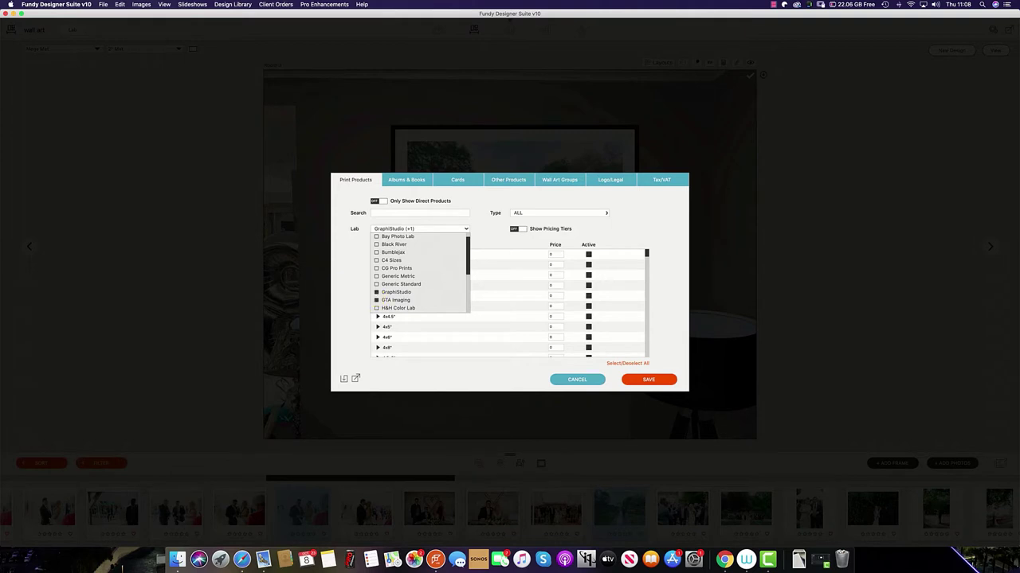
pyautogui.click(468, 231)
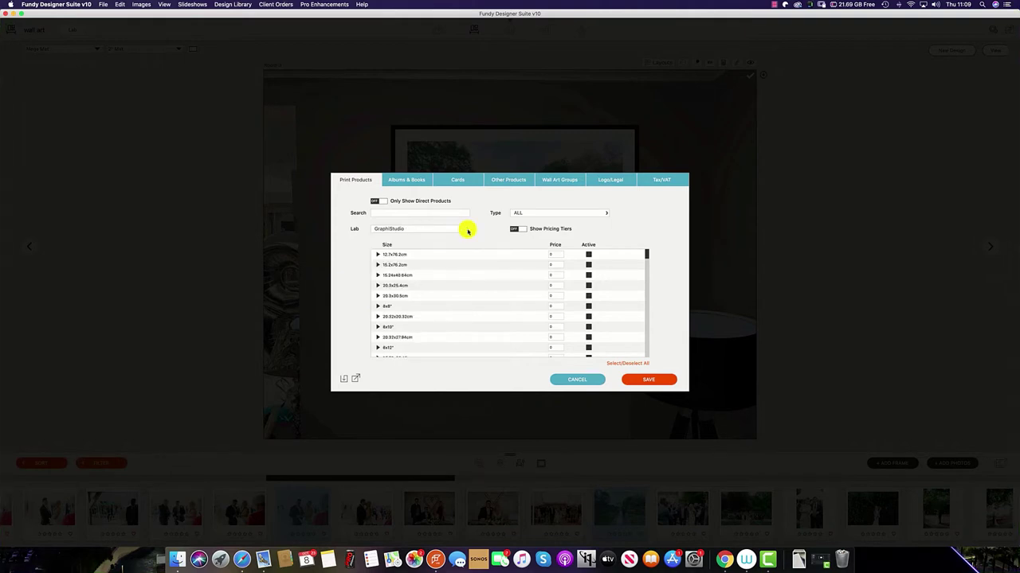
# Try other labs in the Lab list: Generic Standard, Generic Metric, C4 Sizes and Bumblejax
pyautogui.click(468, 231)
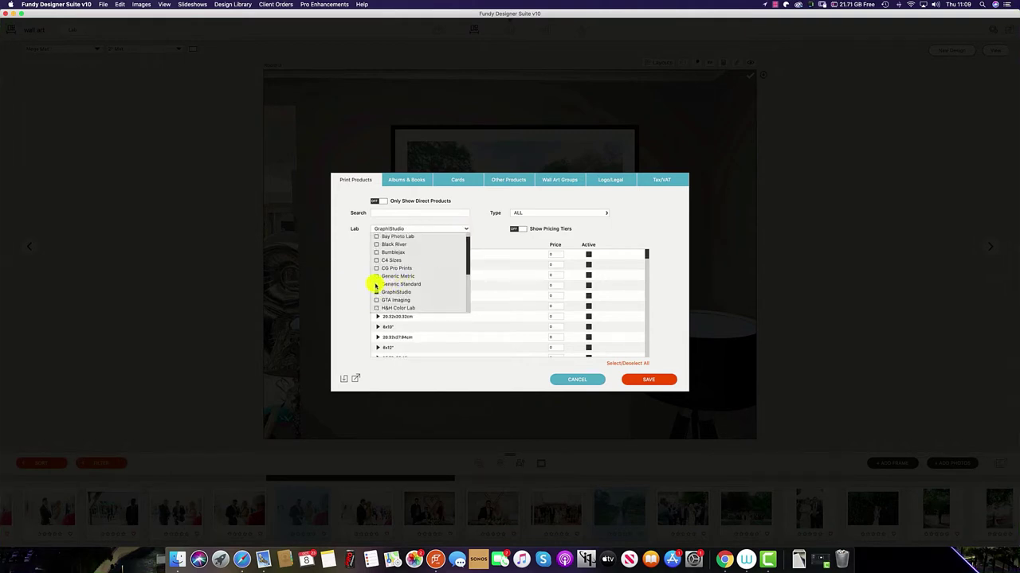
pyautogui.click(376, 284)
pyautogui.click(377, 293)
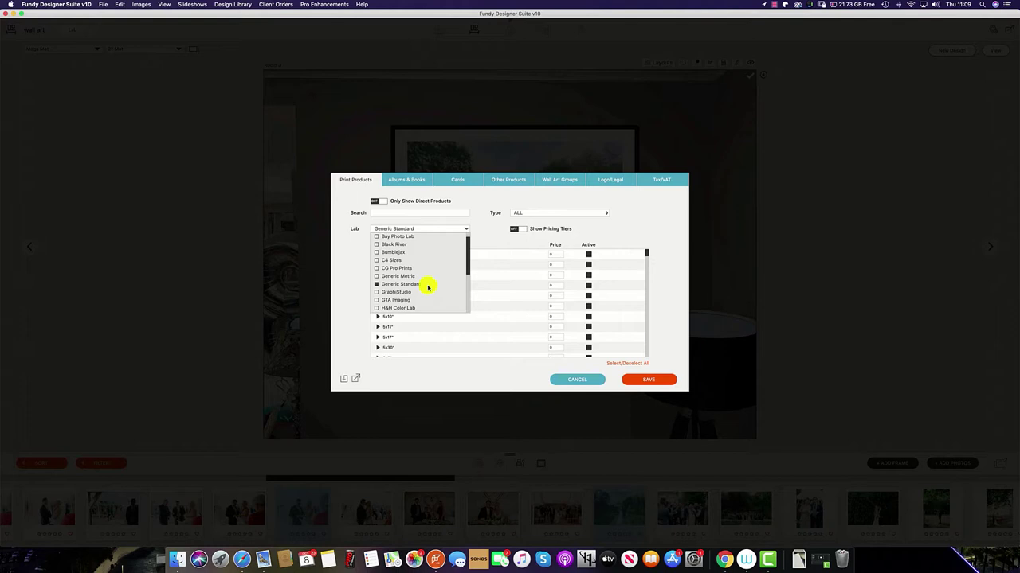
pyautogui.click(464, 229)
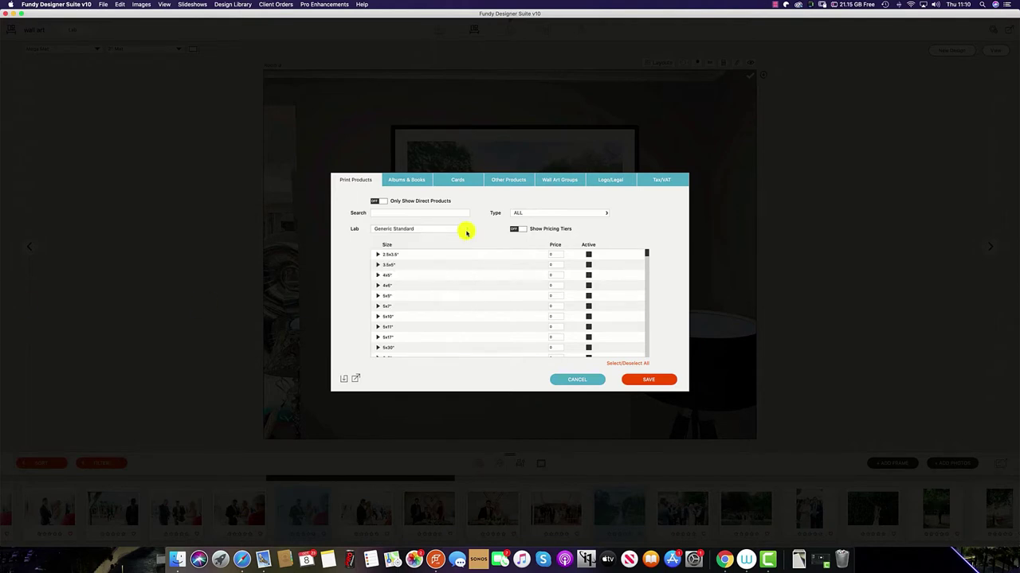
pyautogui.click(465, 229)
pyautogui.click(376, 276)
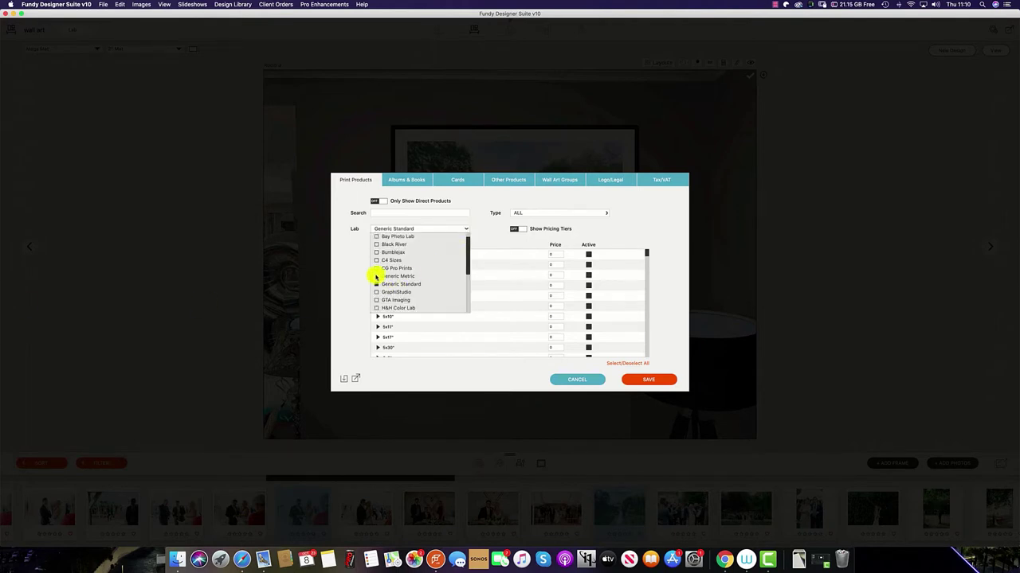
pyautogui.click(376, 261)
pyautogui.click(376, 253)
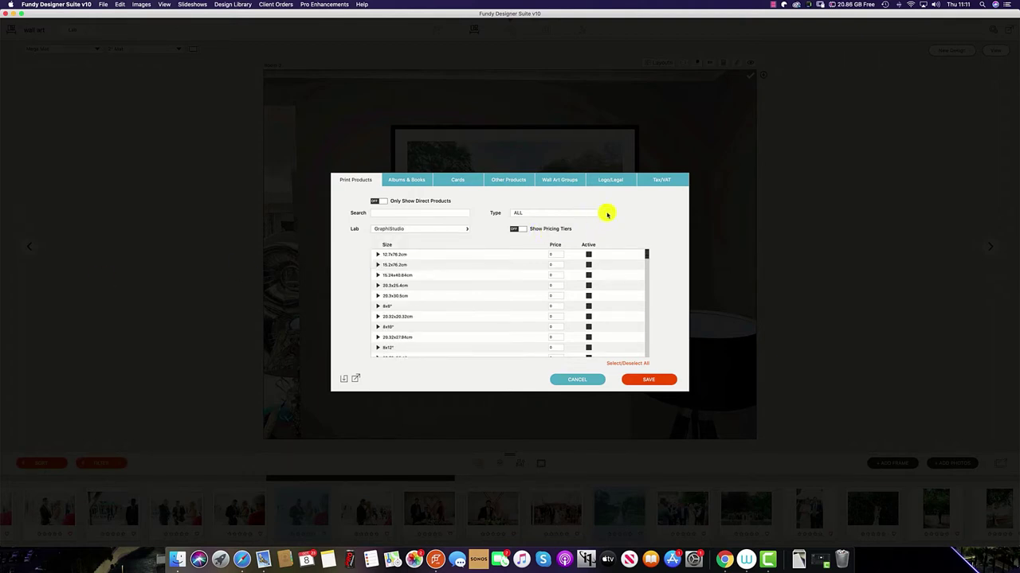
# Filter the product Type list to Canvas, Wood, Metal and Acrylic, then scroll the sizes
pyautogui.click(606, 213)
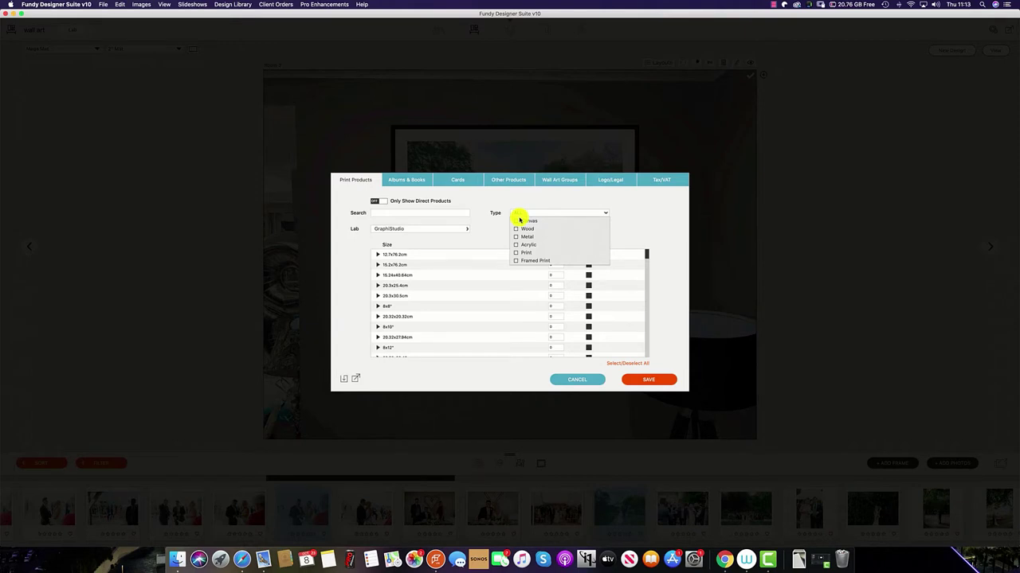
pyautogui.click(517, 220)
pyautogui.click(518, 229)
pyautogui.click(516, 237)
pyautogui.click(516, 245)
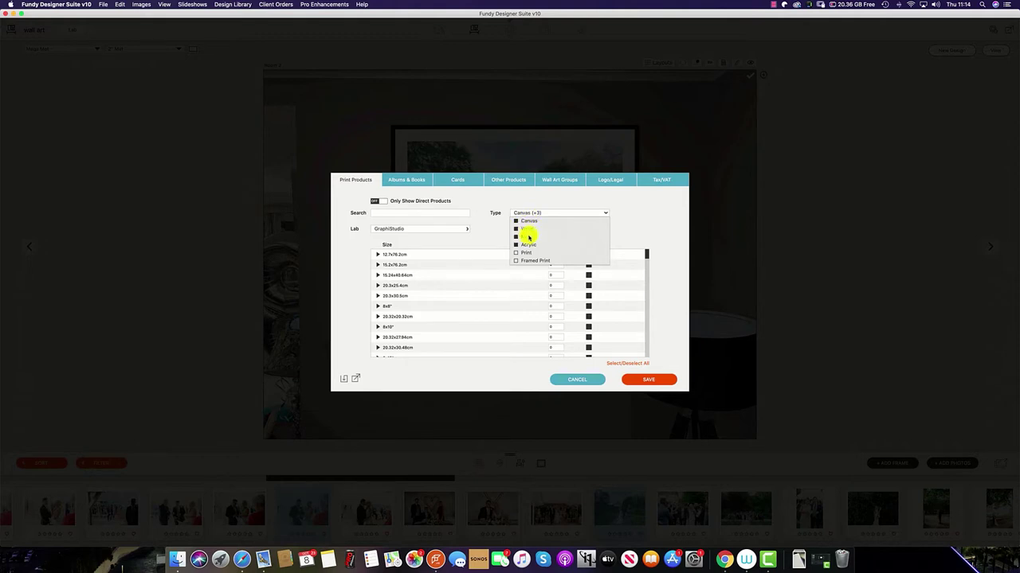
pyautogui.moveTo(646, 255); pyautogui.dragTo(646, 290)
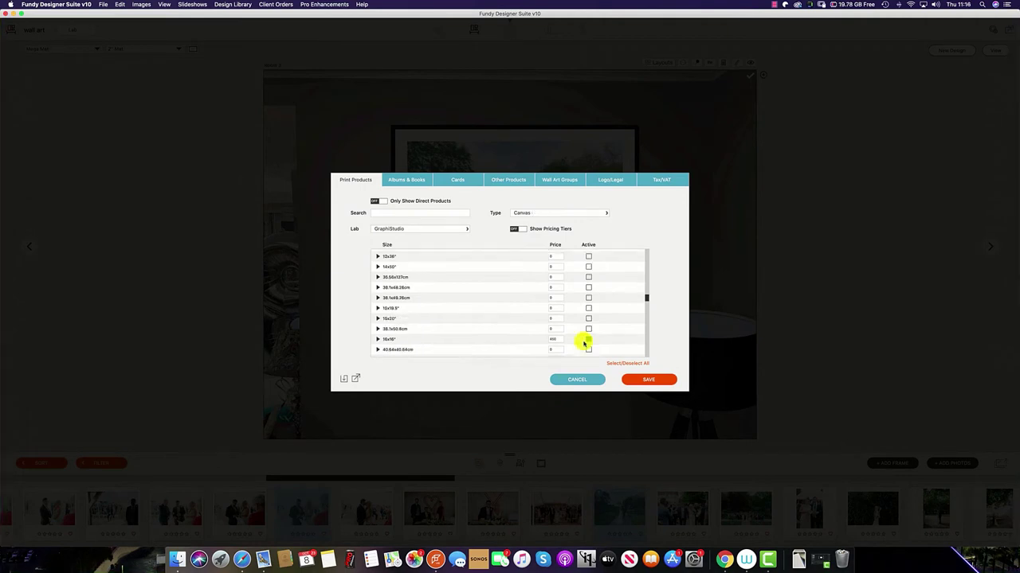
# Clear all Active ticks, then activate 15x19.5", 38.1x48.26cm, 12x36", 40.64x40.64cm and 16x16"
pyautogui.click(588, 338)
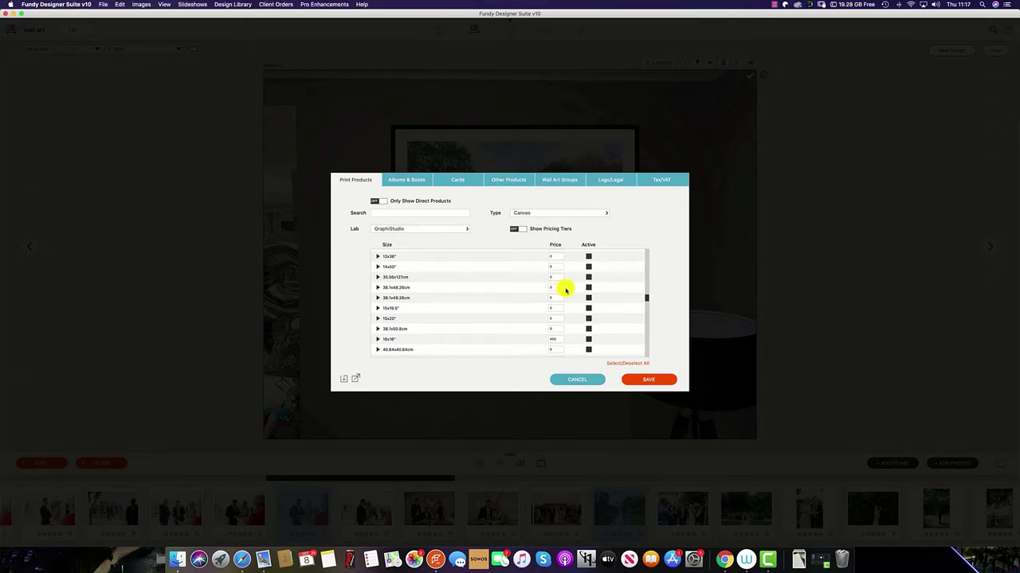
pyautogui.click(635, 363)
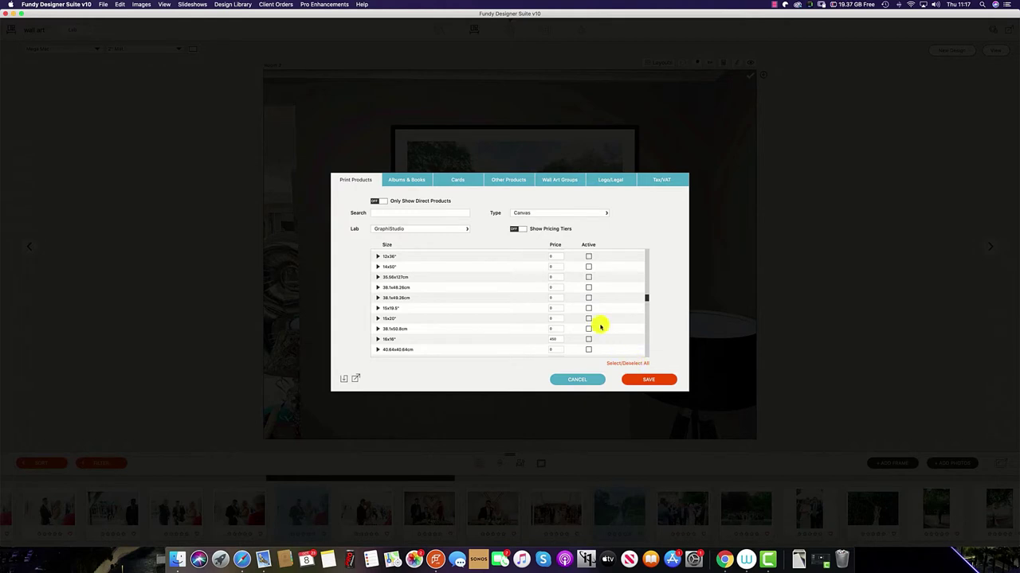
pyautogui.click(587, 309)
pyautogui.click(588, 287)
pyautogui.click(588, 257)
pyautogui.click(587, 349)
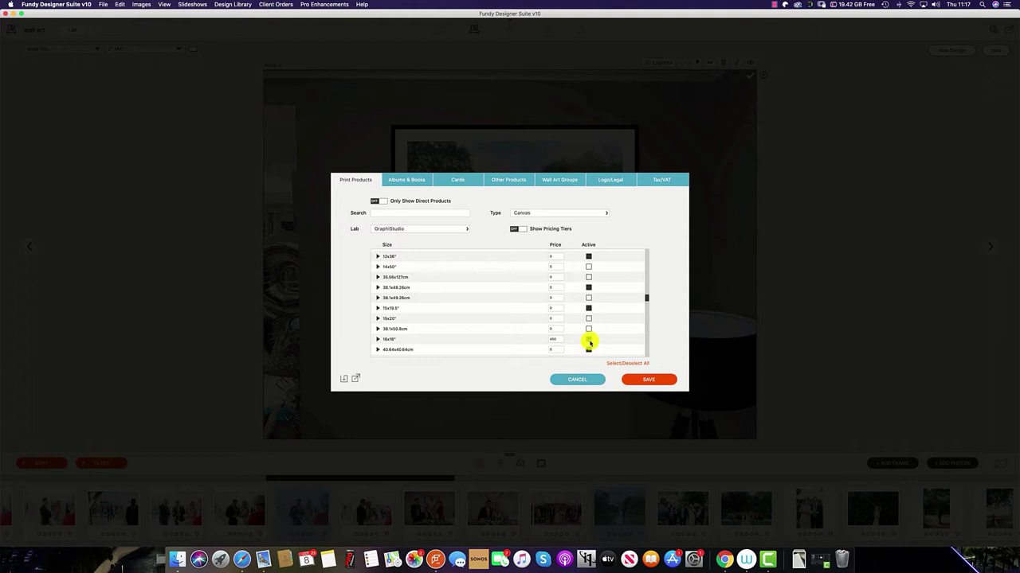
pyautogui.click(589, 340)
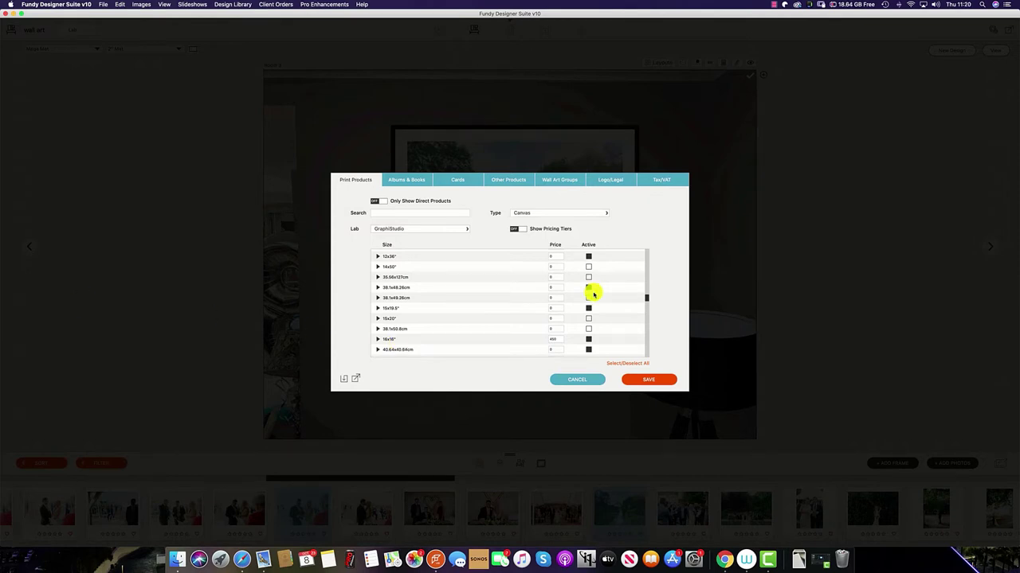
# Turn on pricing tiers and enter 450 as the 16x16" canvas Tier 1 price
pyautogui.click(516, 230)
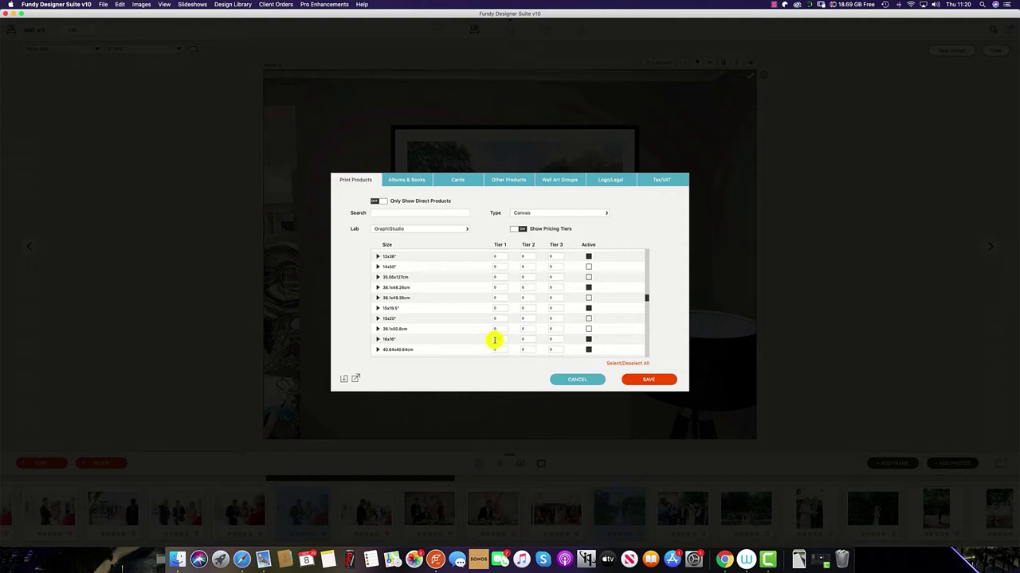
pyautogui.click(494, 340)
pyautogui.write('450')
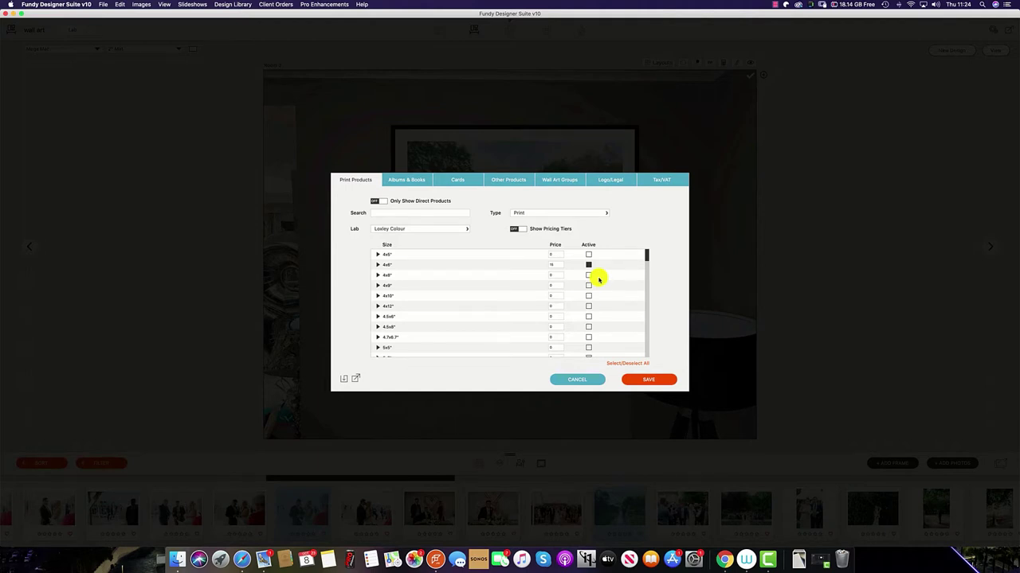
# In the Loxley Colour list, activate 8x12" and set the 5x7.5" Tier 1 price to 20
pyautogui.scroll(-3, 590, 268)
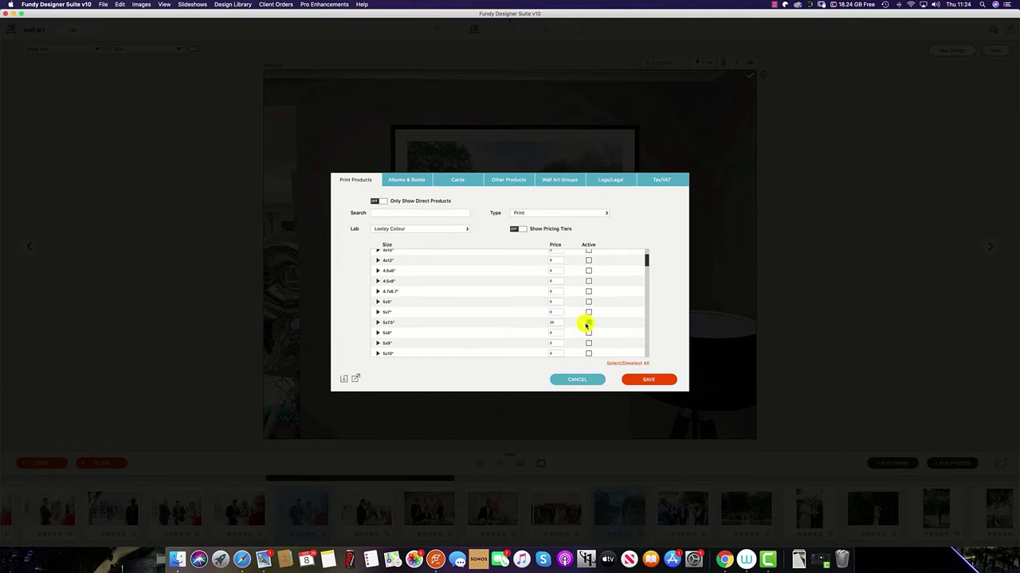
pyautogui.scroll(-5, 589, 325)
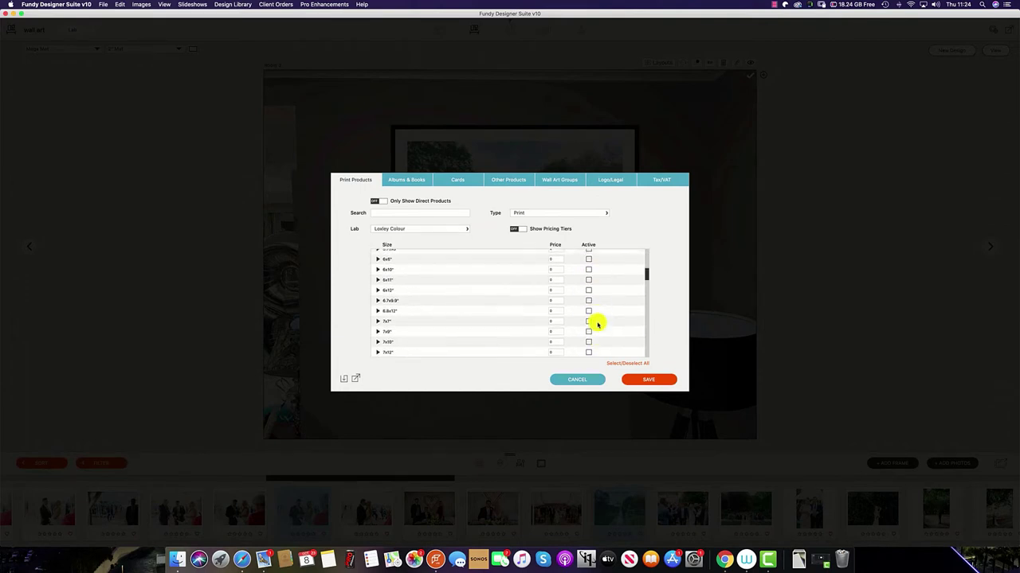
pyautogui.scroll(-4, 597, 324)
pyautogui.click(590, 328)
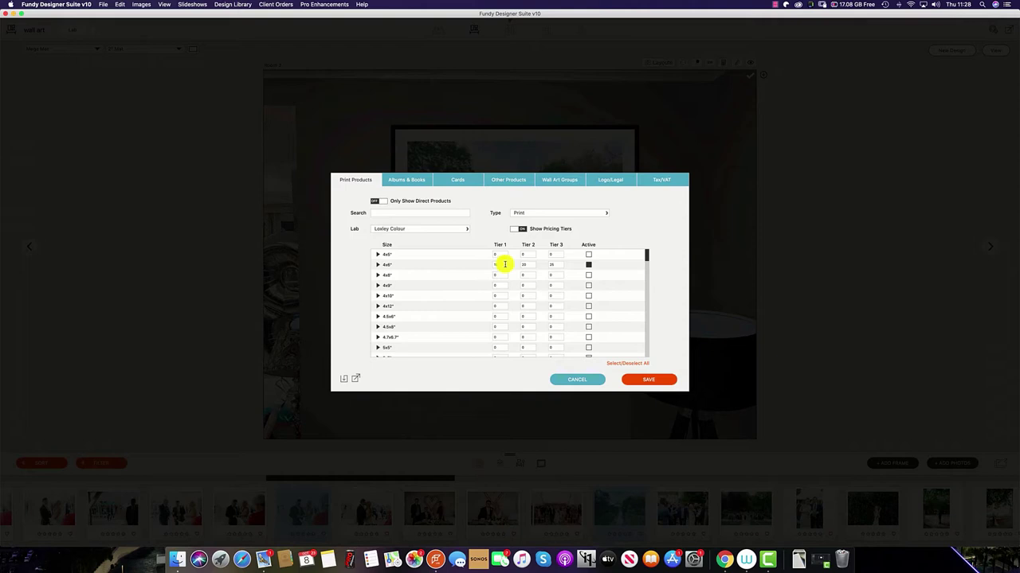
pyautogui.scroll(-3, 561, 271)
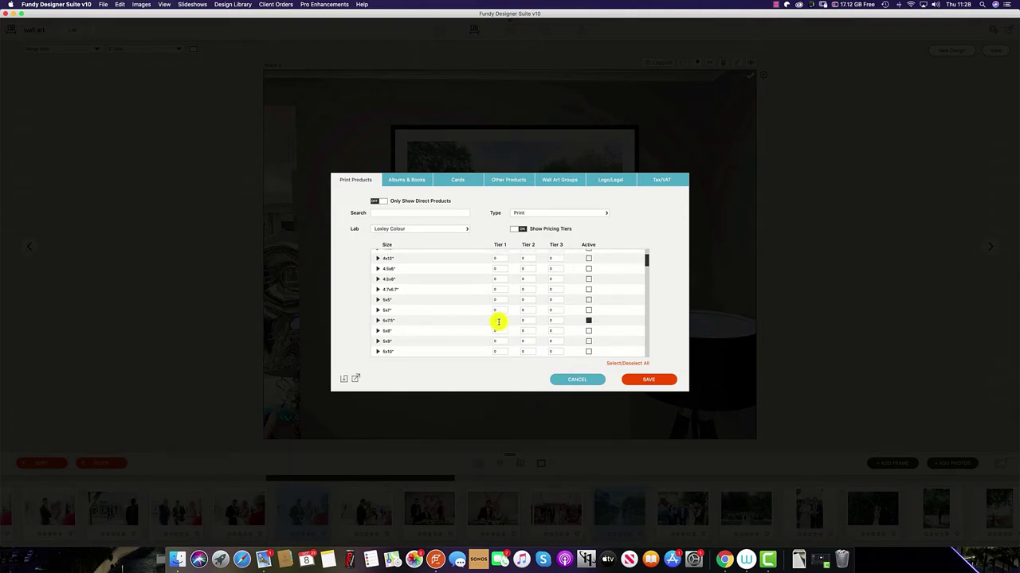
pyautogui.click(498, 321)
pyautogui.write('20')
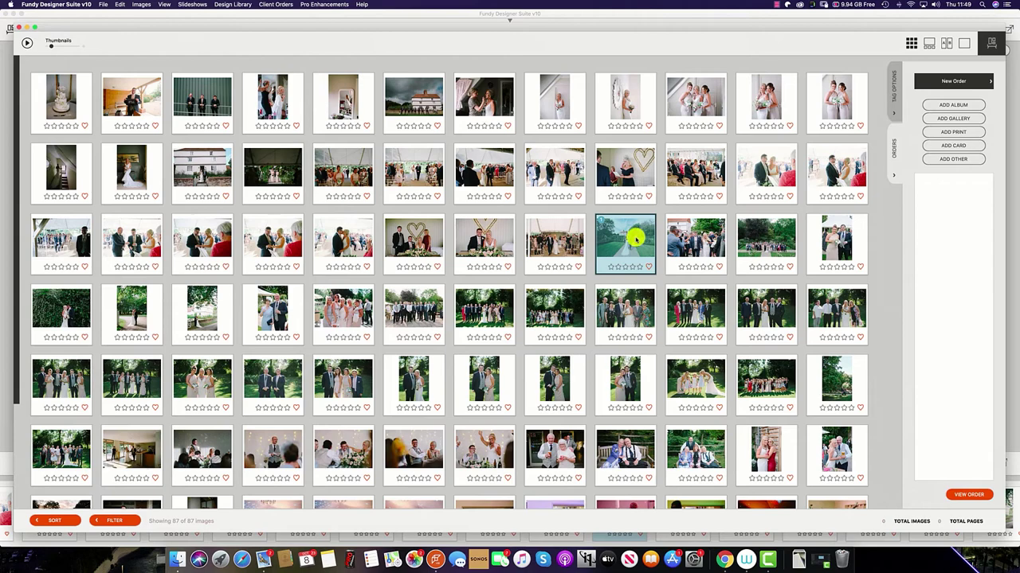
# Start adding a print to the client order and choose 4x6" as its size
pyautogui.click(959, 133)
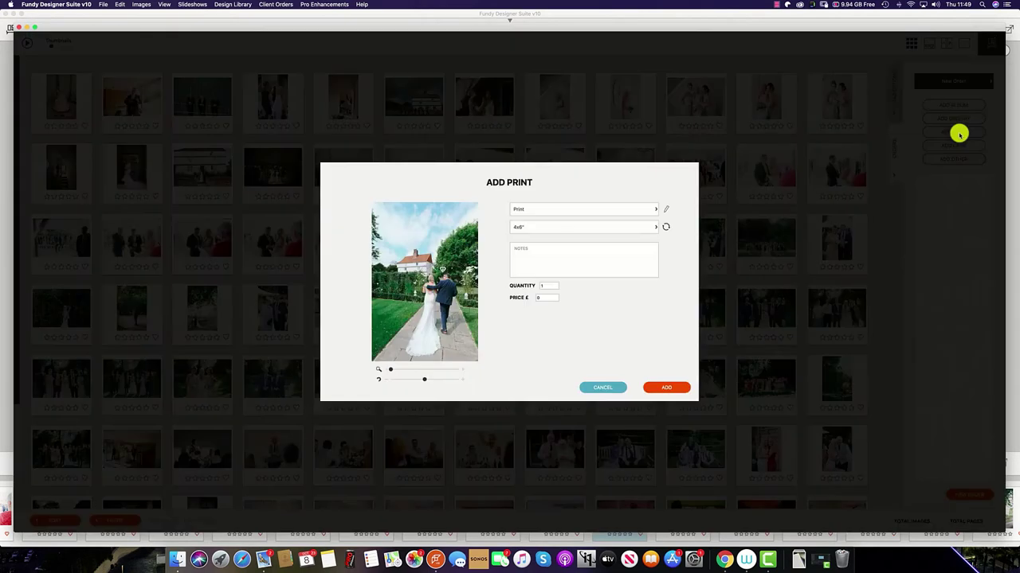
pyautogui.click(653, 227)
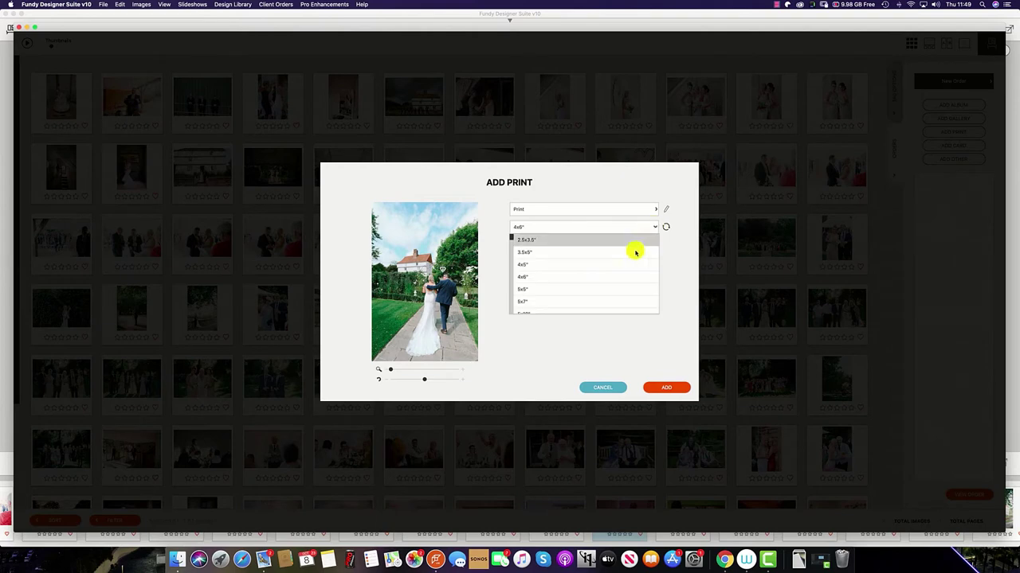
pyautogui.scroll(-3, 608, 264)
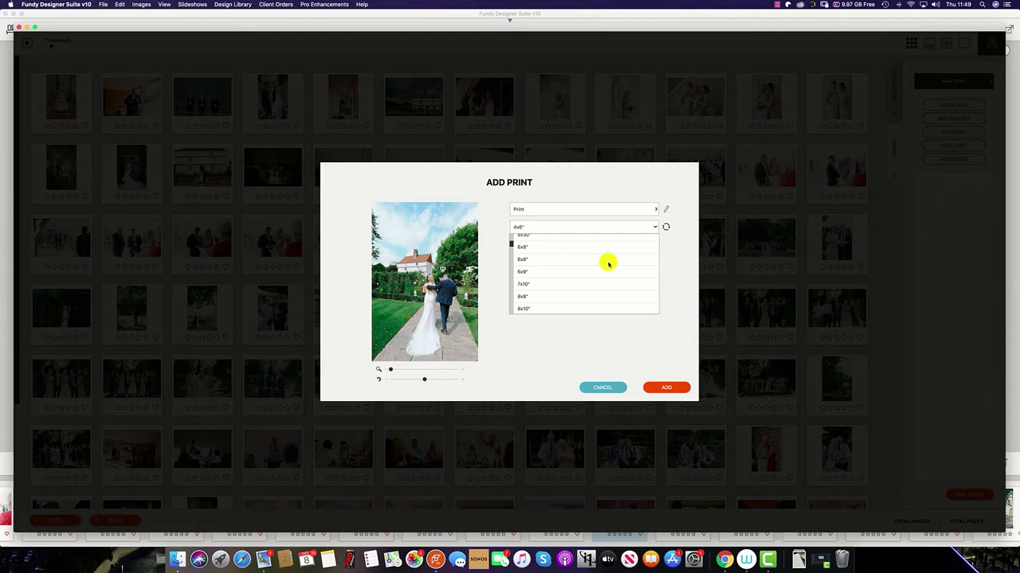
pyautogui.scroll(3, 608, 263)
pyautogui.click(667, 258)
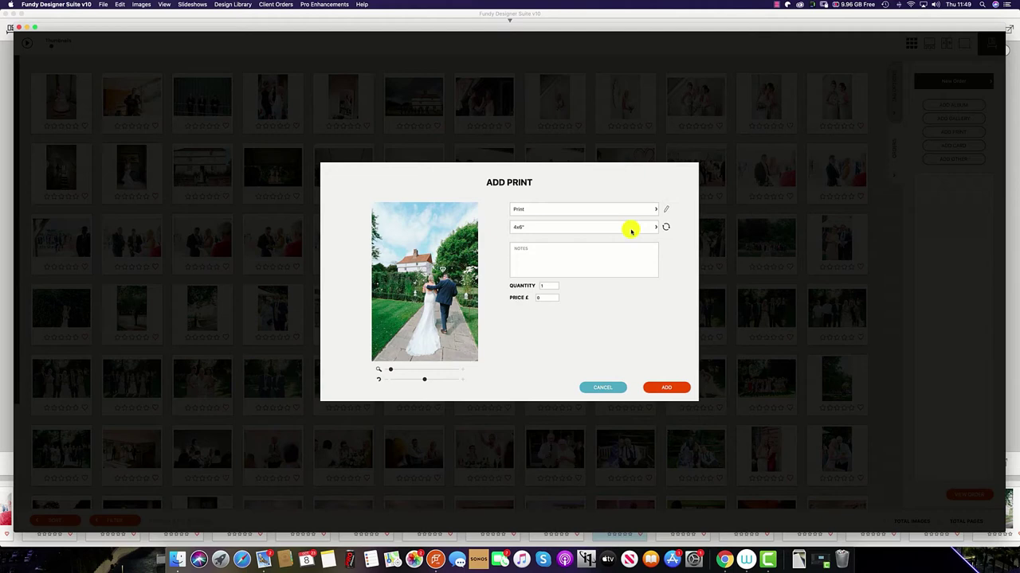
# Set Loxley Colour as the default lab for prints and save
pyautogui.click(667, 209)
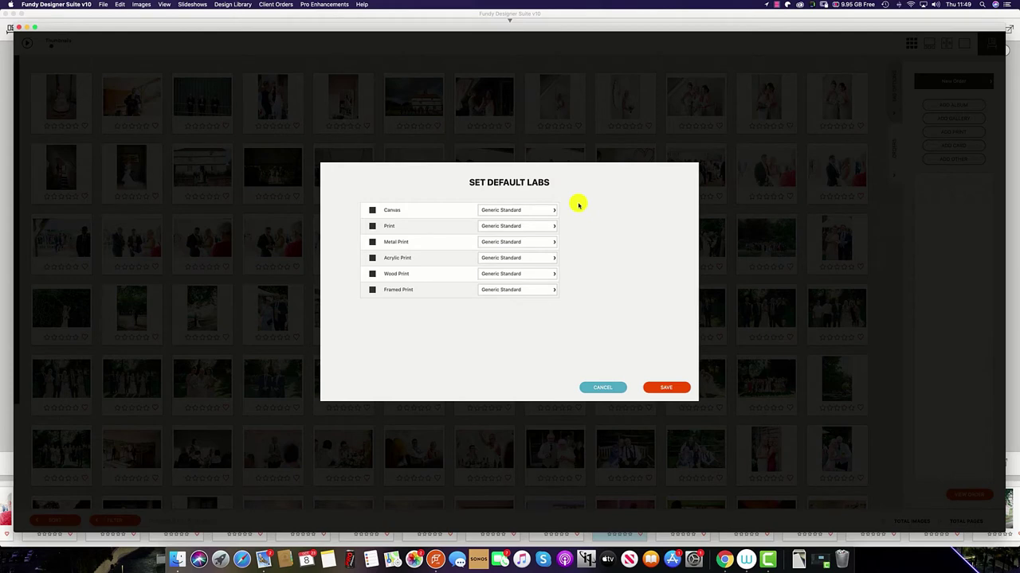
pyautogui.click(554, 227)
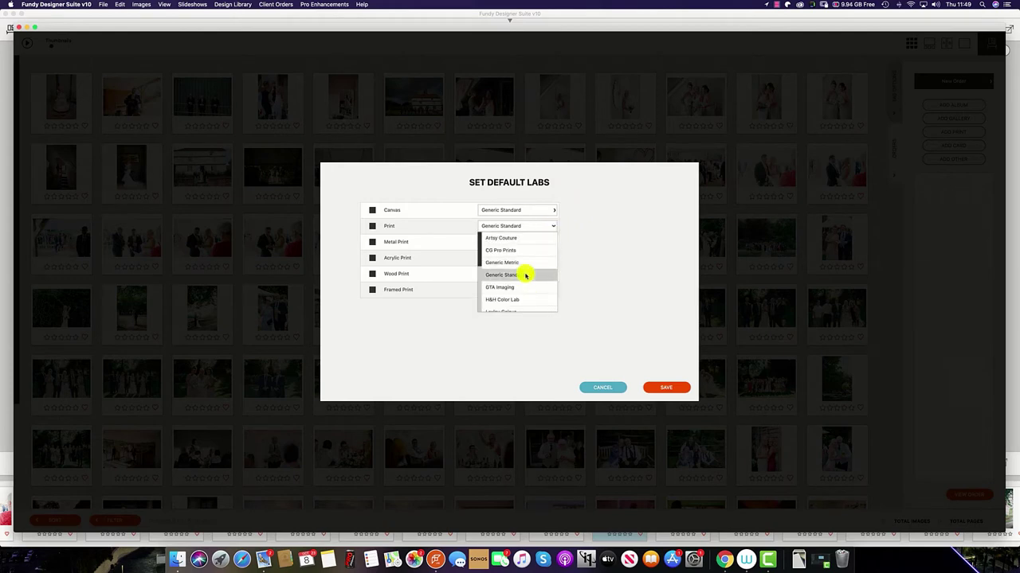
pyautogui.scroll(-2, 526, 275)
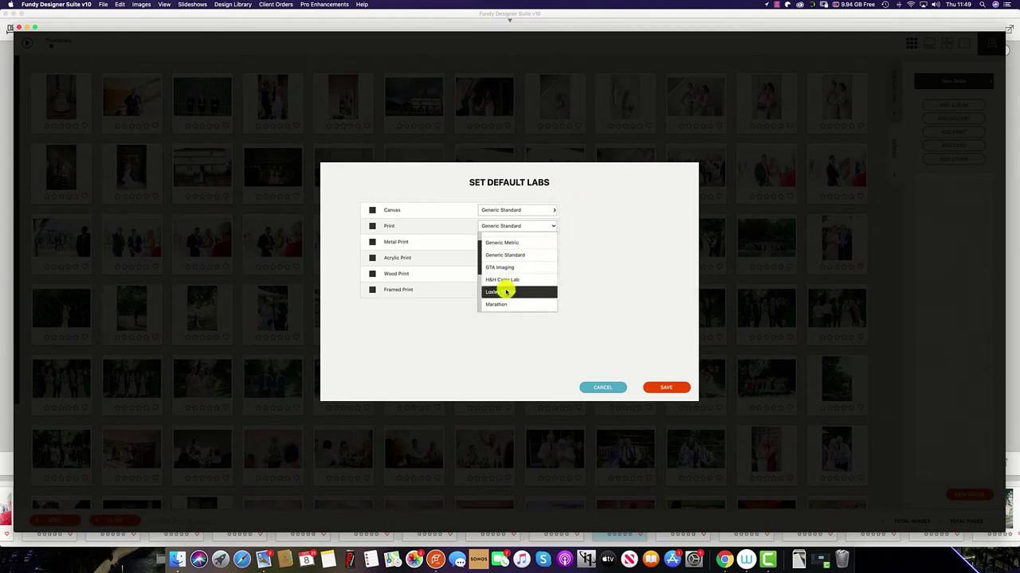
pyautogui.click(504, 291)
pyautogui.click(674, 387)
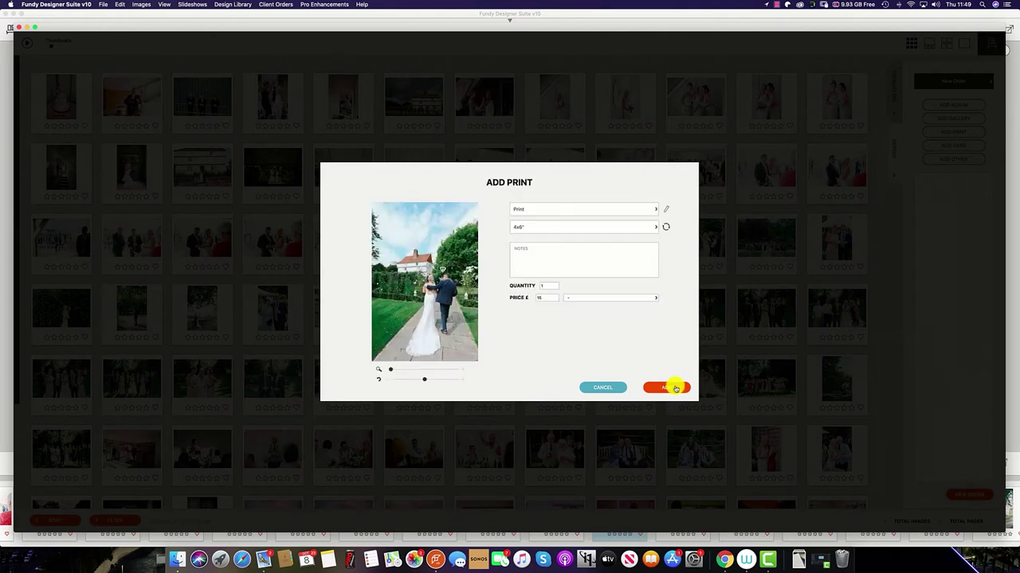
# Keep the 4x6" size and apply Tier 2, then Tier 3 pricing to the print
pyautogui.click(653, 229)
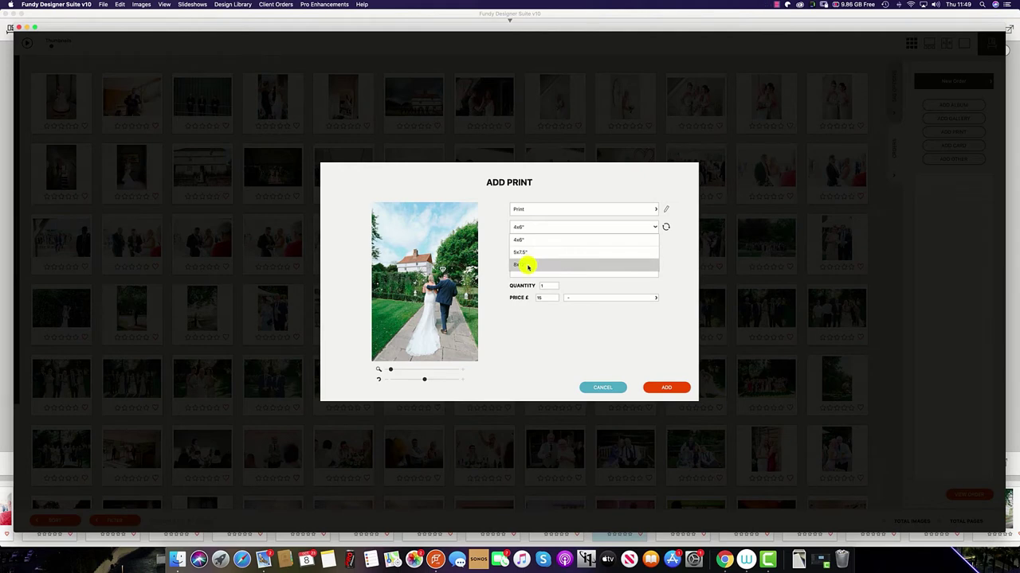
pyautogui.click(683, 271)
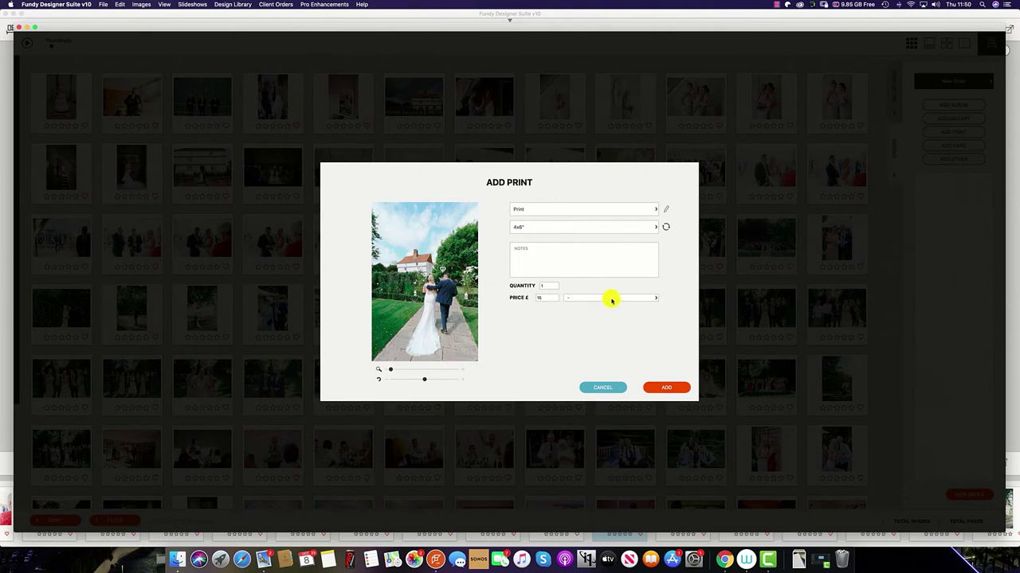
pyautogui.click(656, 298)
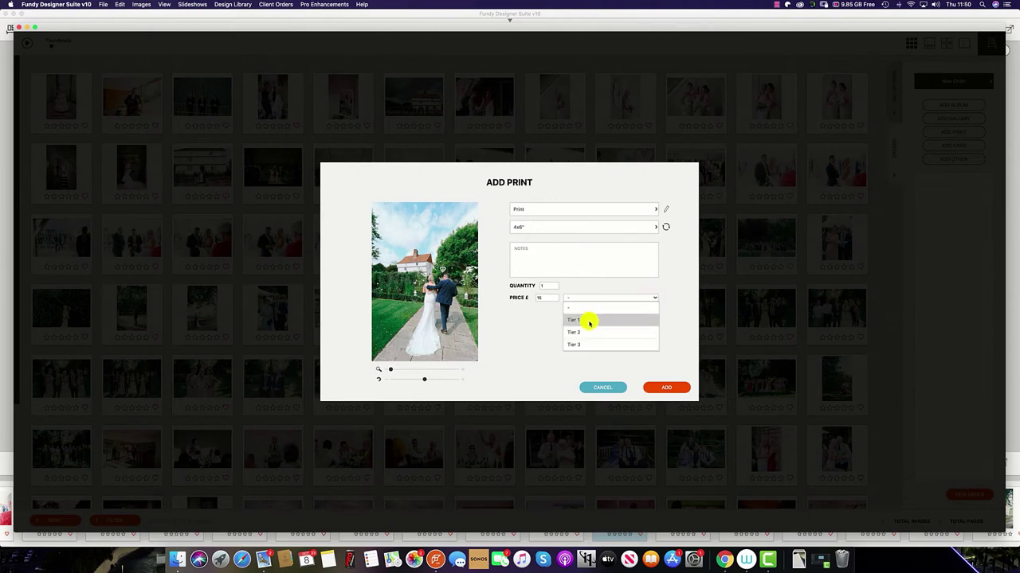
pyautogui.click(583, 332)
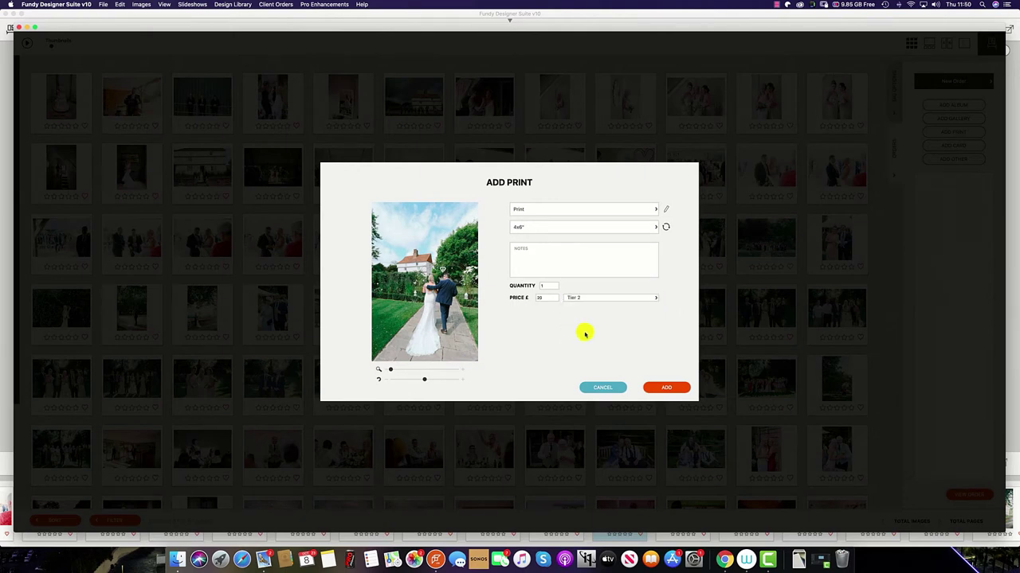
pyautogui.click(653, 298)
pyautogui.click(607, 342)
# Change the print size to 5x7.5" and select the Quantity field
pyautogui.click(656, 227)
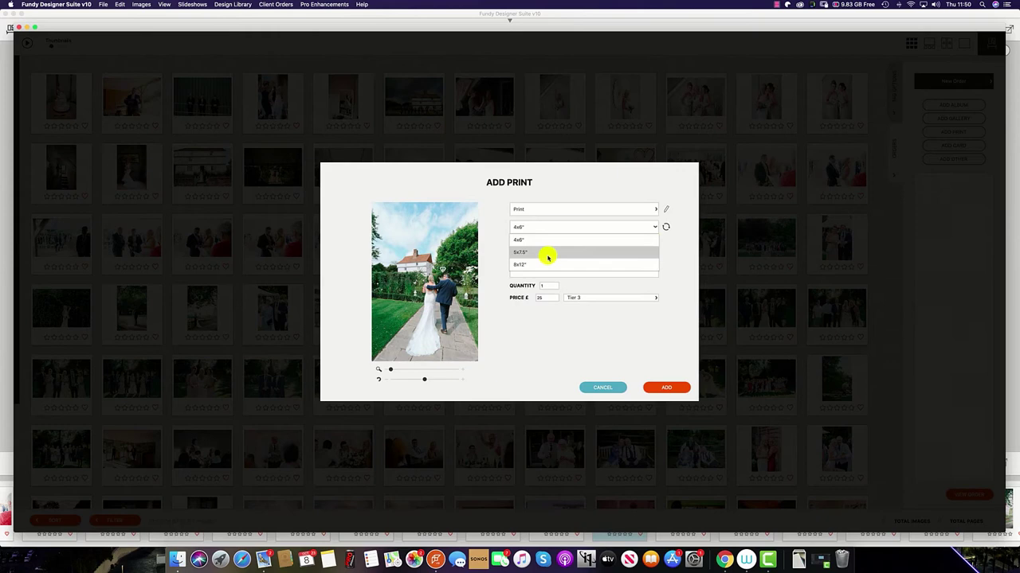
pyautogui.click(548, 253)
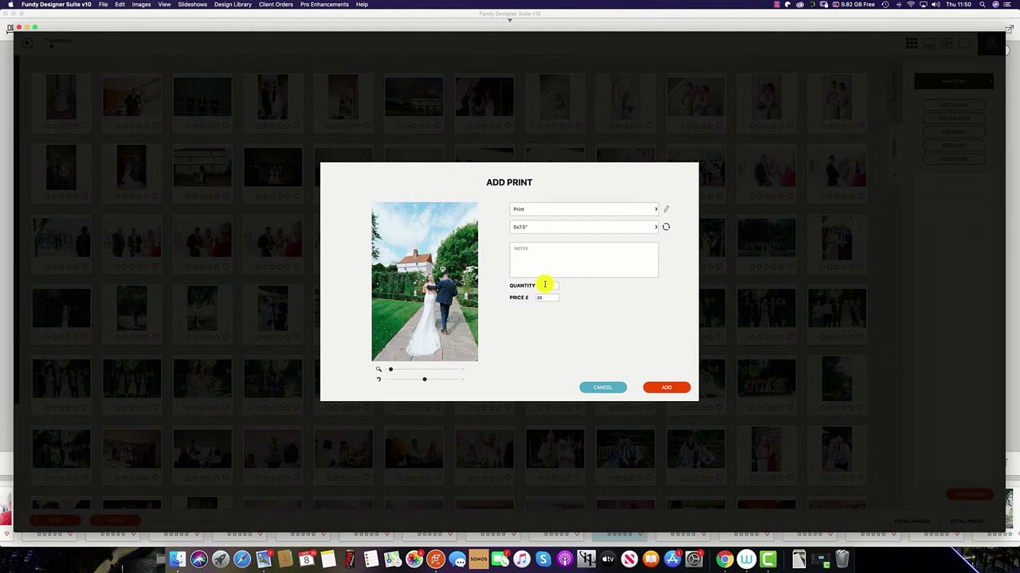
pyautogui.click(545, 285)
# Enter quantity 1, add the 5x7.5" print to the order, and open the Layouts library
pyautogui.write('1')
pyautogui.click(669, 389)
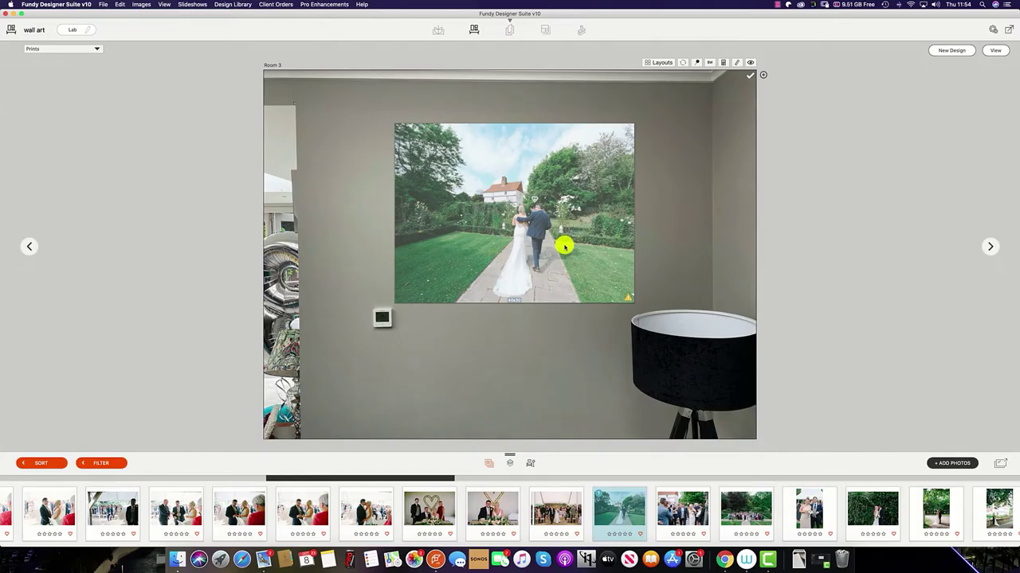
pyautogui.click(660, 62)
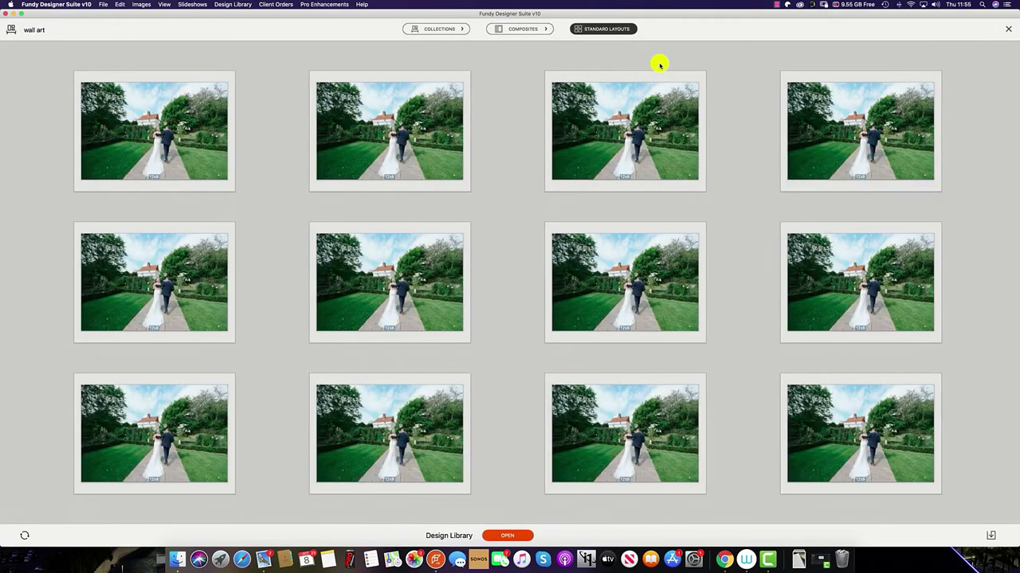
# Delete Family Wall Art from the Collections design sets, leaving only Wedding Wall Art
pyautogui.click(436, 29)
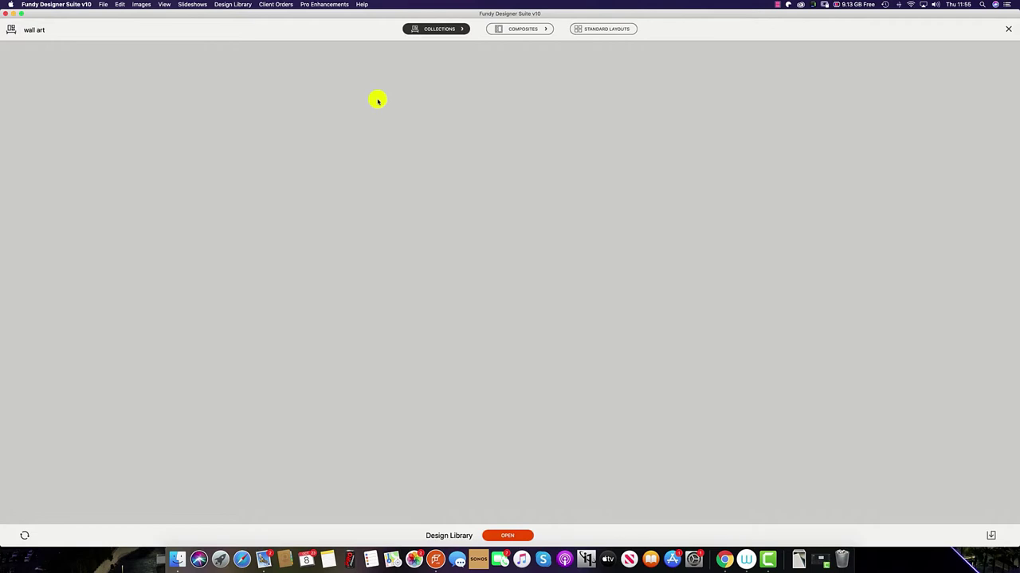
pyautogui.click(456, 29)
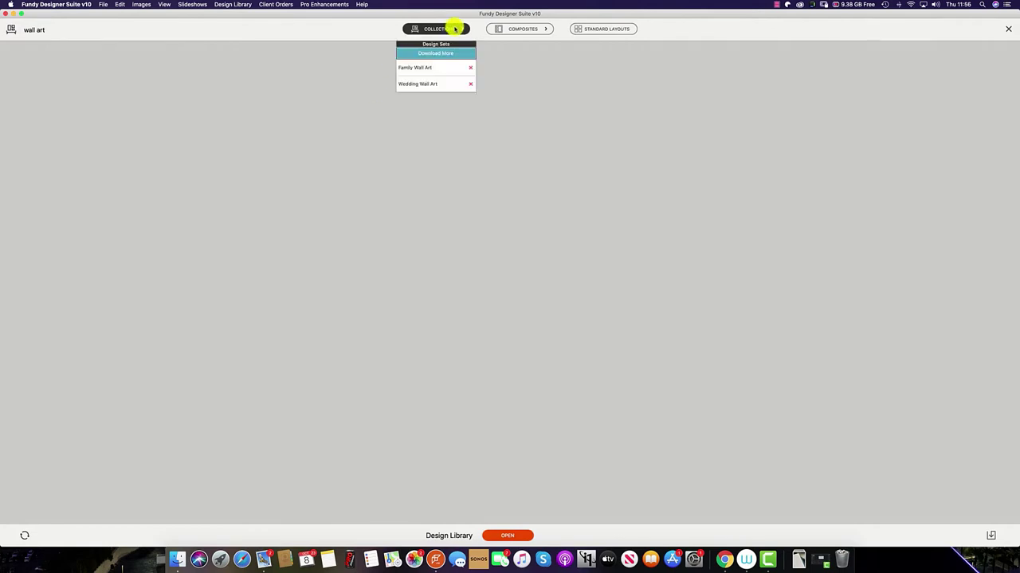
pyautogui.click(543, 28)
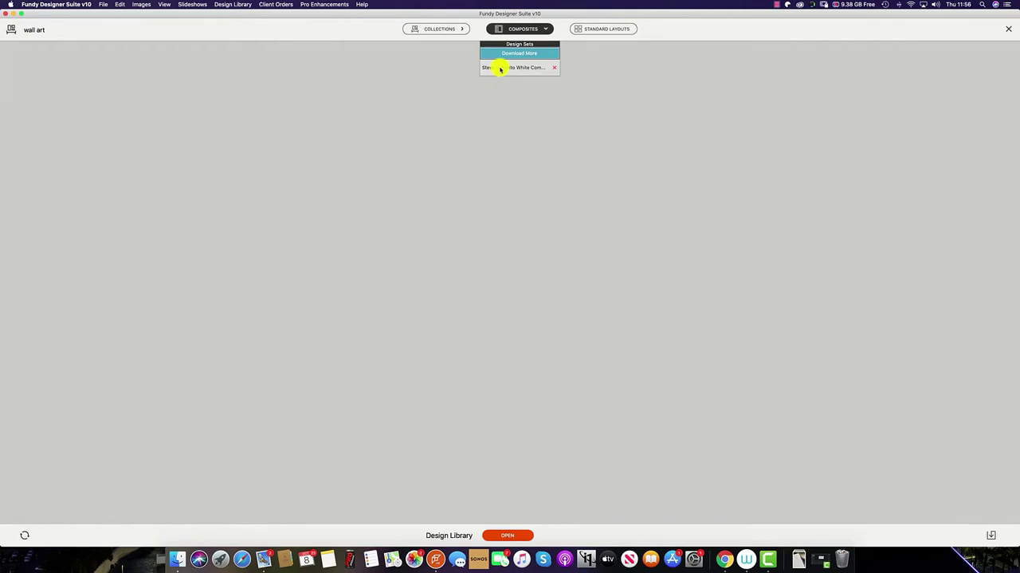
pyautogui.click(463, 28)
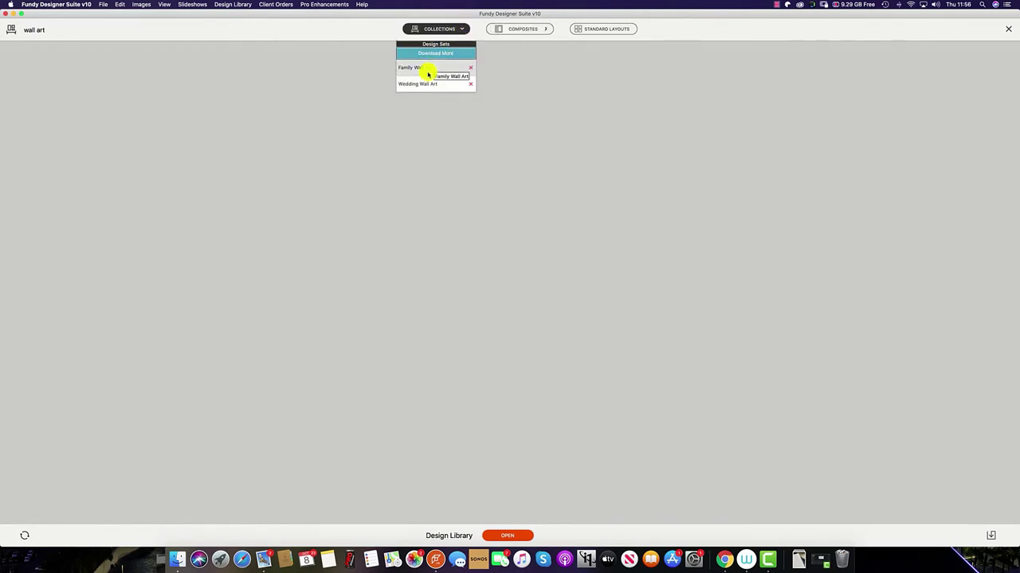
pyautogui.click(449, 62)
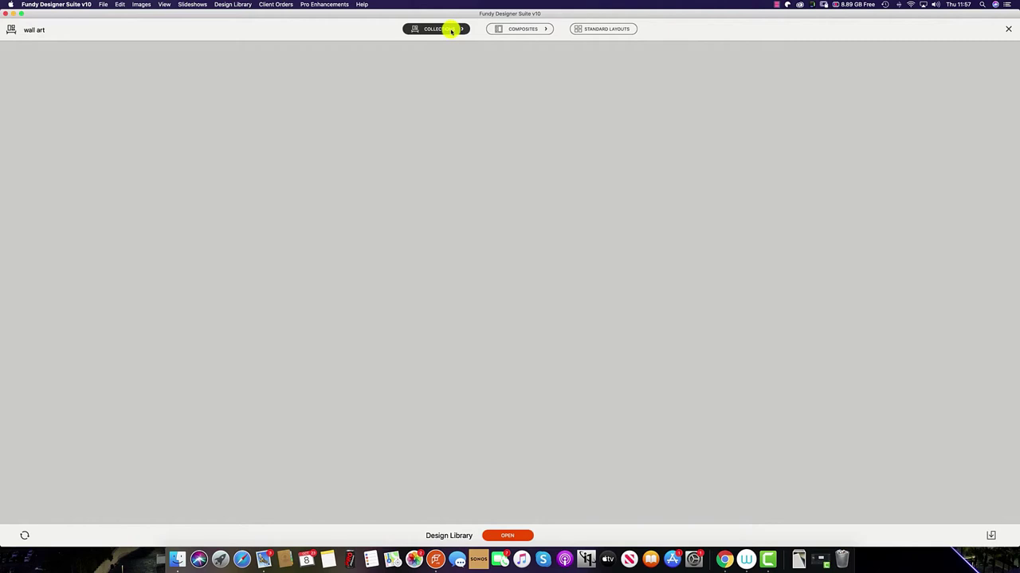
pyautogui.click(453, 30)
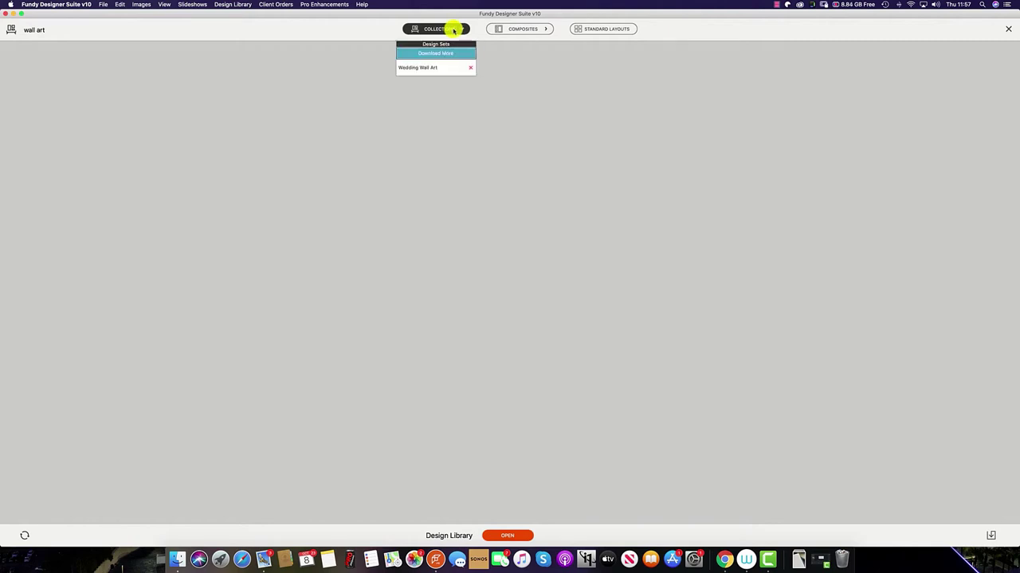
# Remove the installed Wedding Wall Art set, then reinstall Wedding Wall Art from the Wall Collections library
pyautogui.click(470, 67)
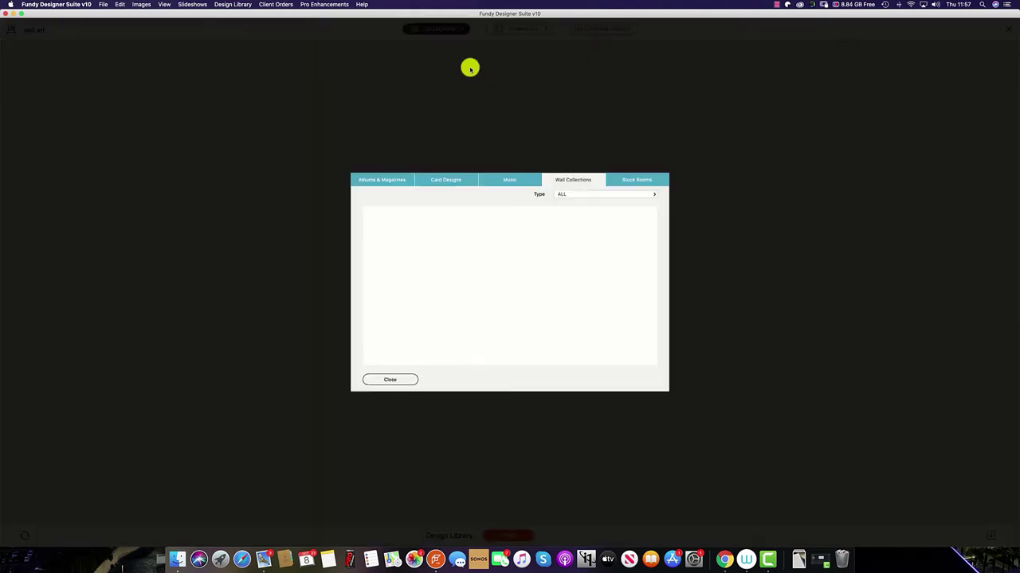
pyautogui.moveTo(619, 285)
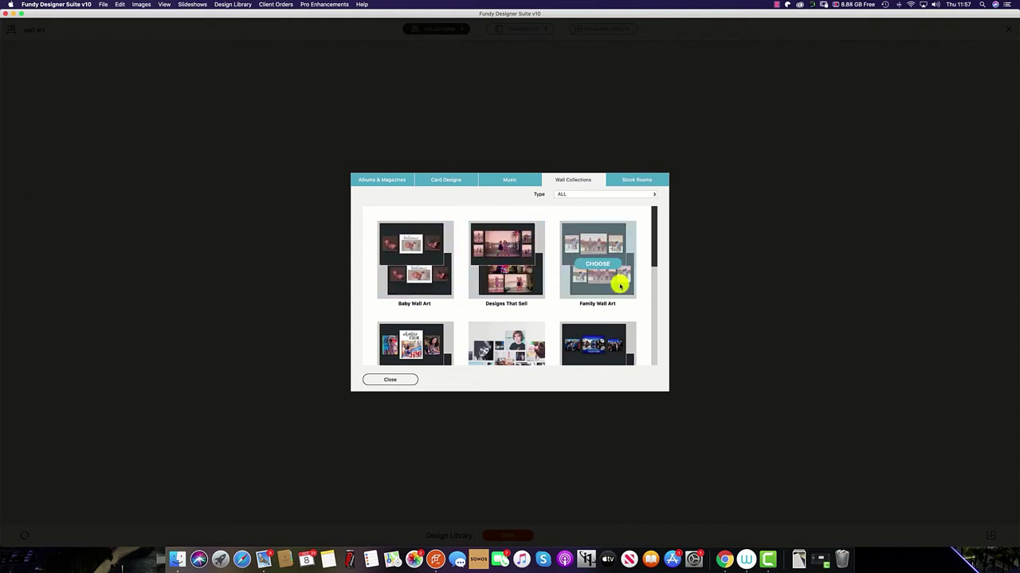
pyautogui.scroll(-5, 602, 270)
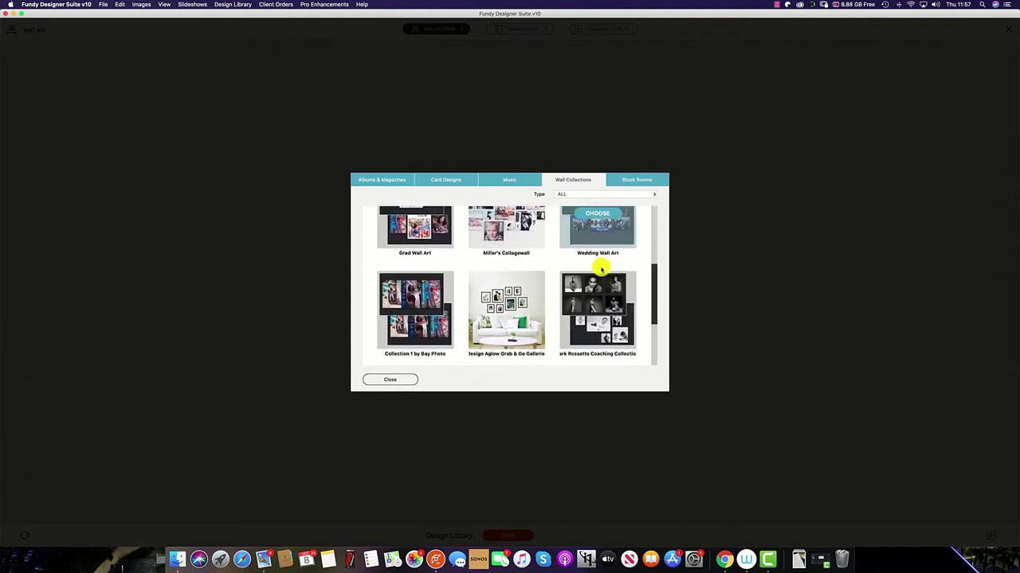
pyautogui.scroll(2, 601, 269)
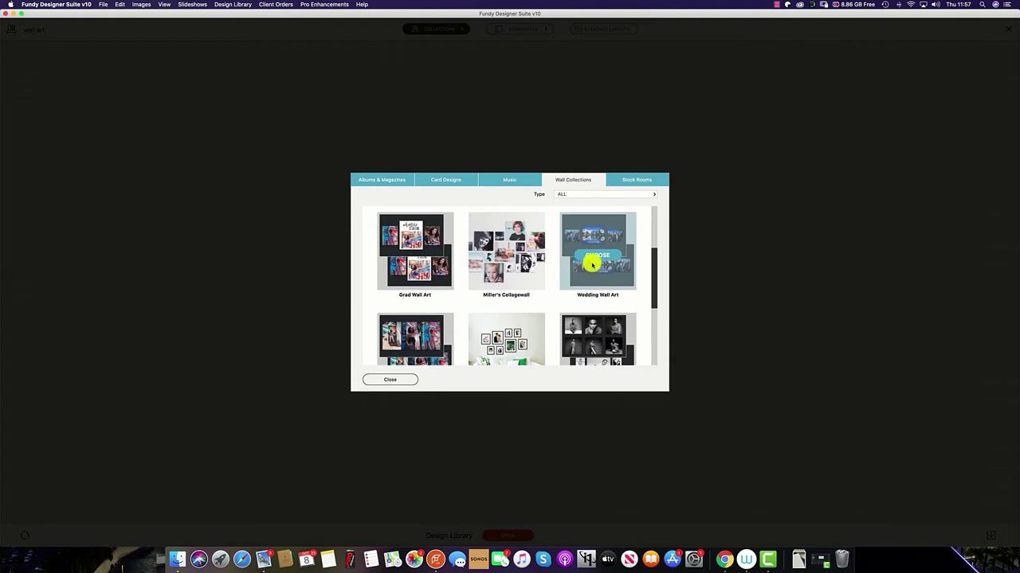
pyautogui.click(596, 255)
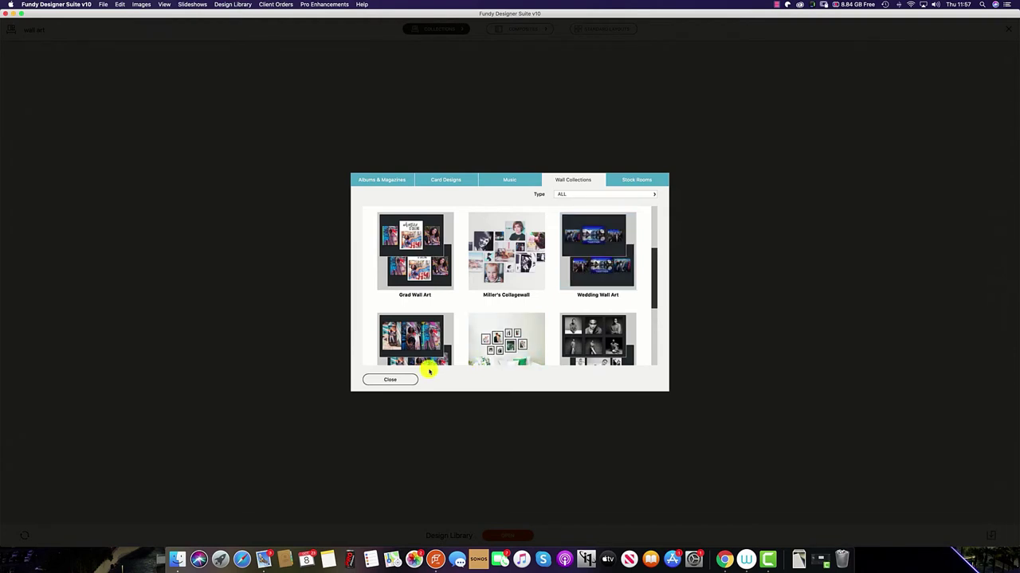
pyautogui.click(390, 380)
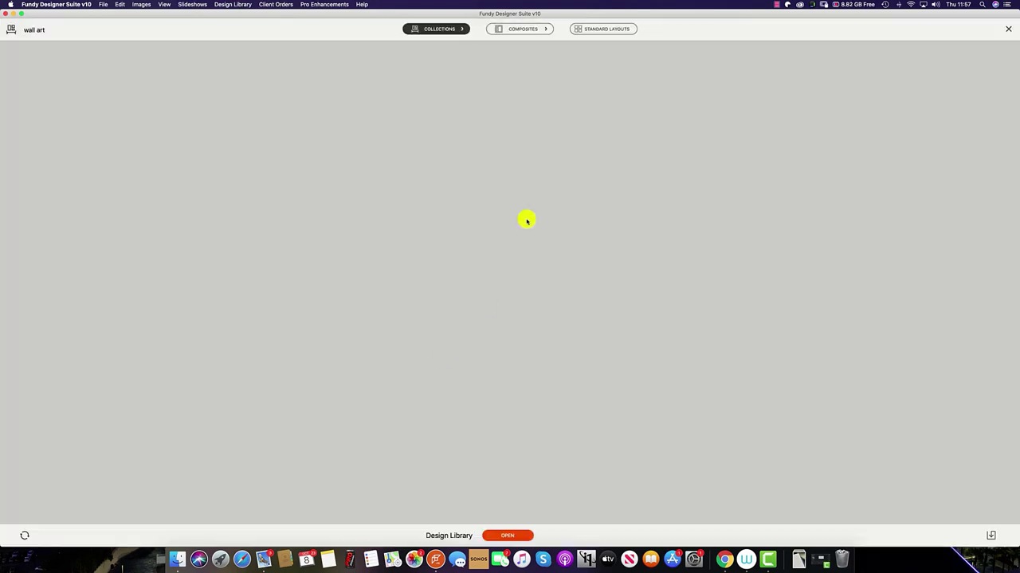
# Load the Wedding Wall Art collection and check the first layout's edit options without changing them
pyautogui.click(438, 31)
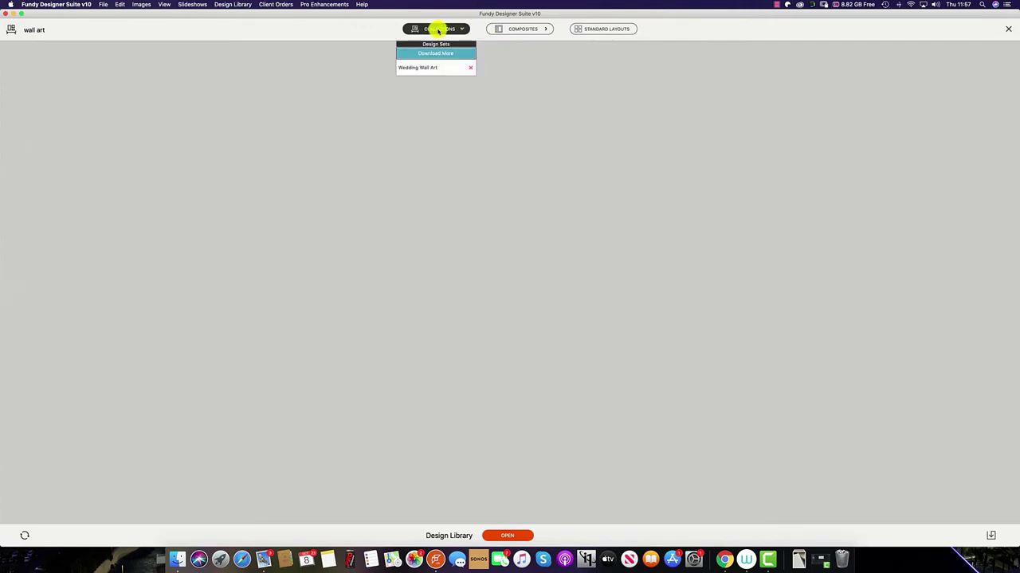
pyautogui.click(427, 68)
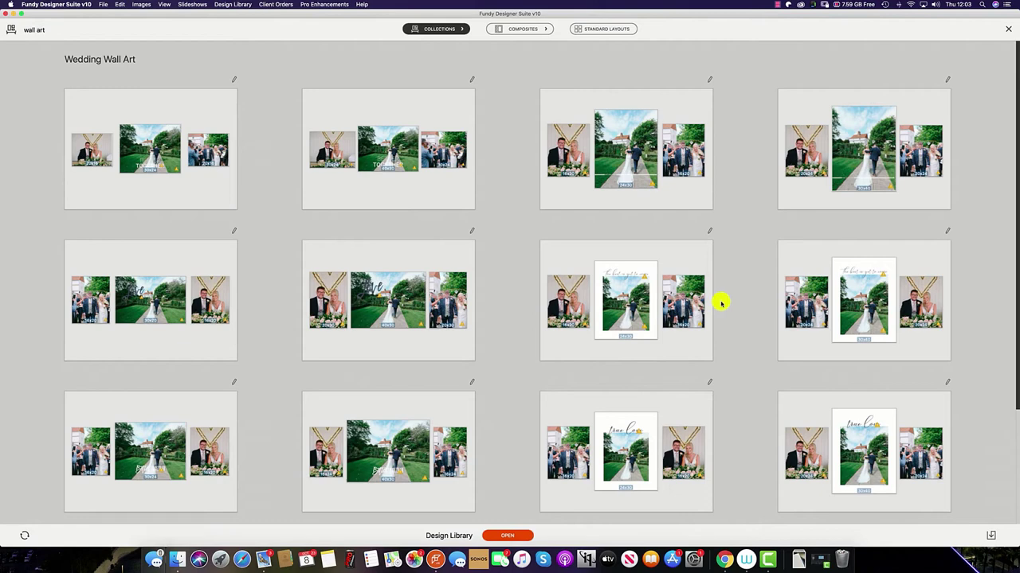
pyautogui.click(234, 79)
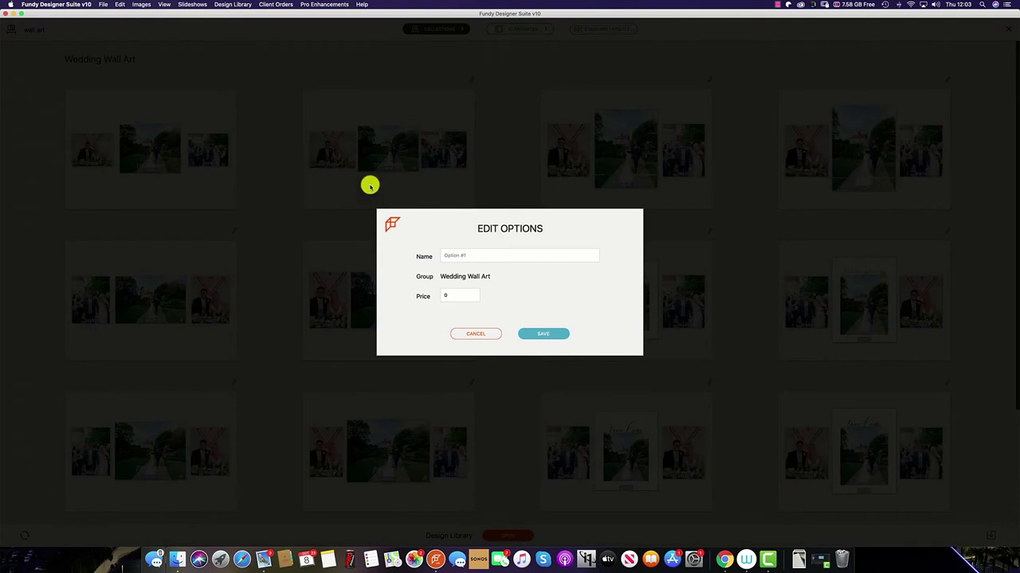
pyautogui.click(470, 256)
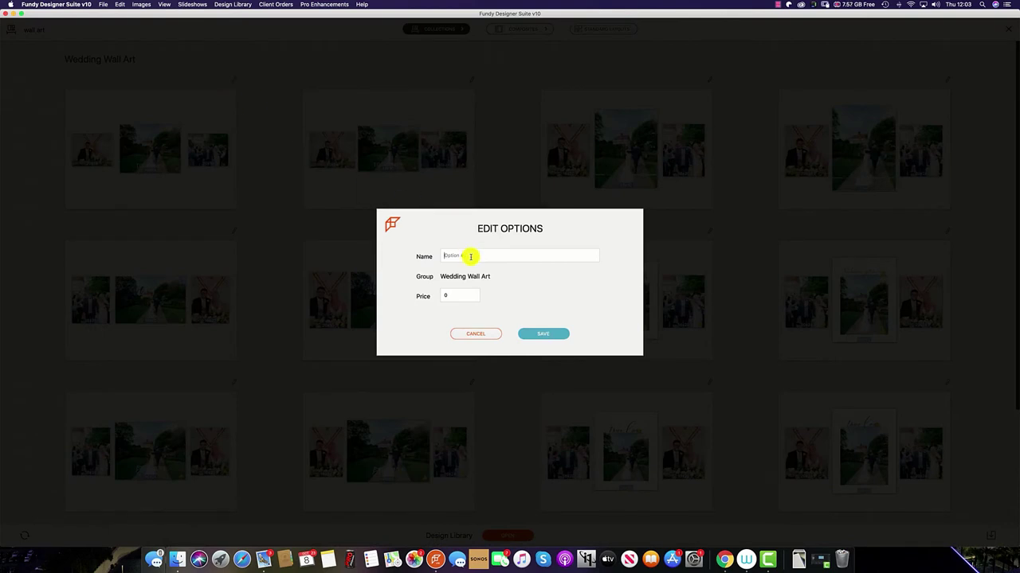
pyautogui.click(476, 334)
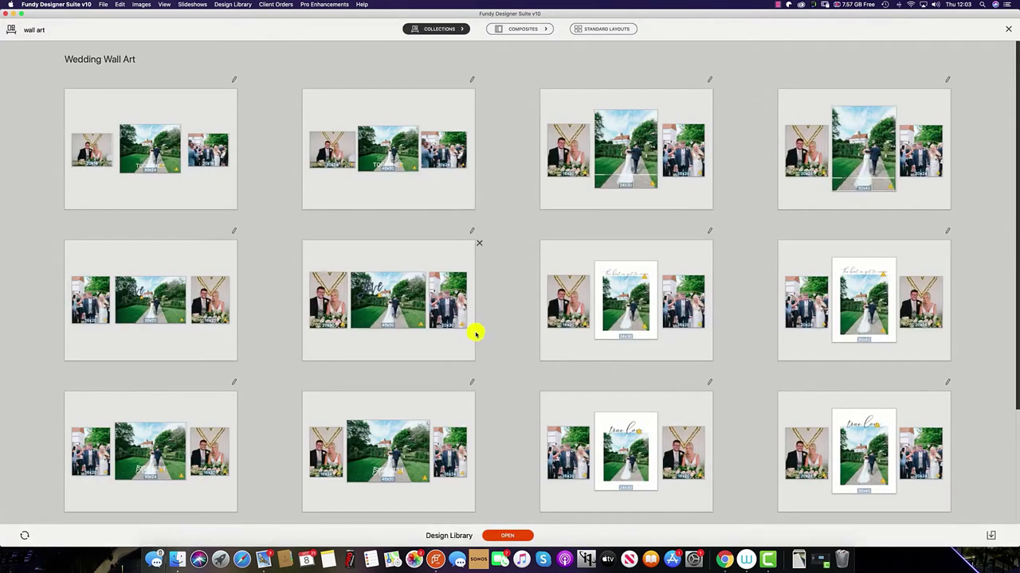
# Review the Wall Art Groups names in Edit Client Product Pricing, then close the dialog
pyautogui.click(271, 5)
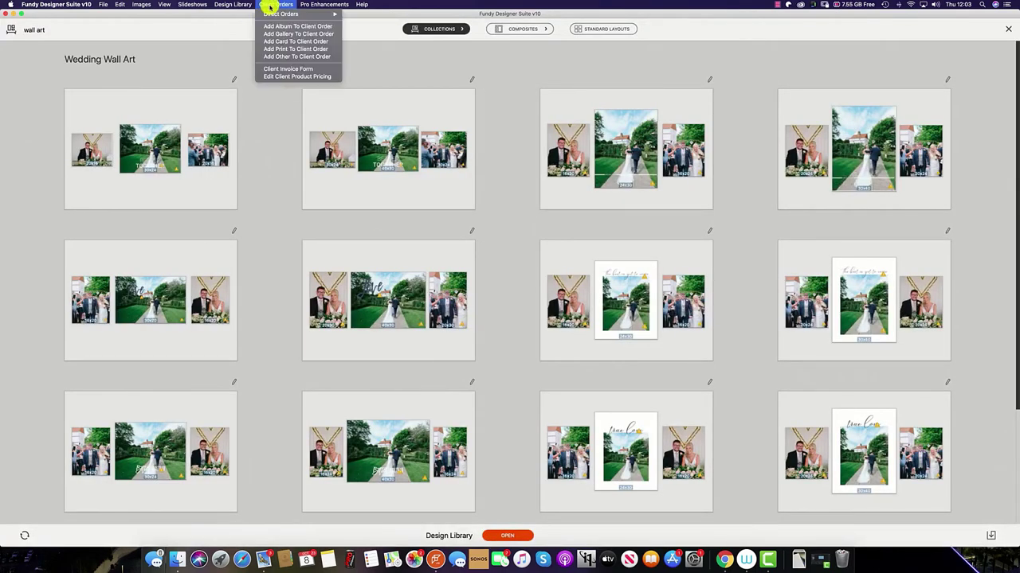
pyautogui.click(294, 76)
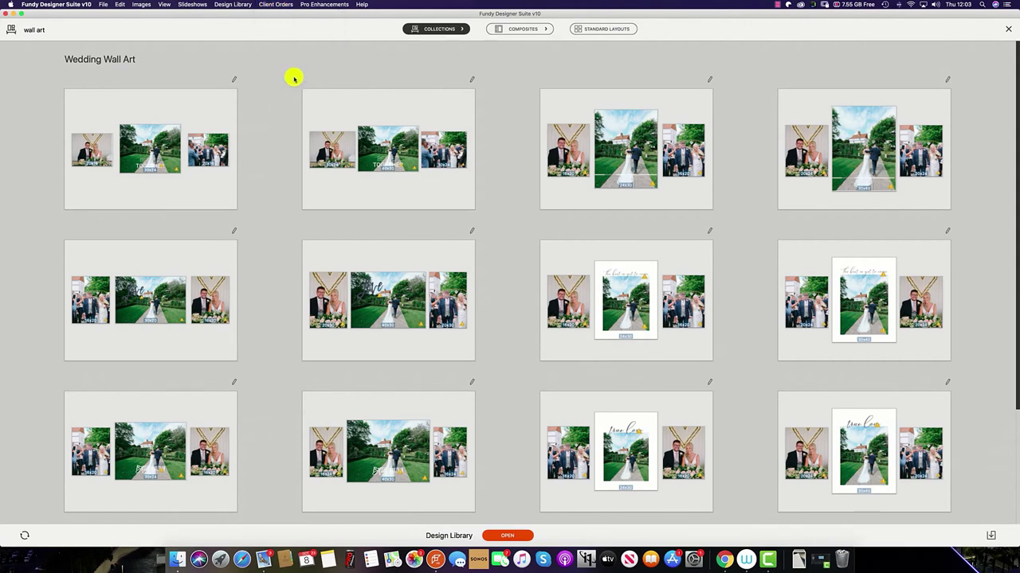
pyautogui.click(563, 180)
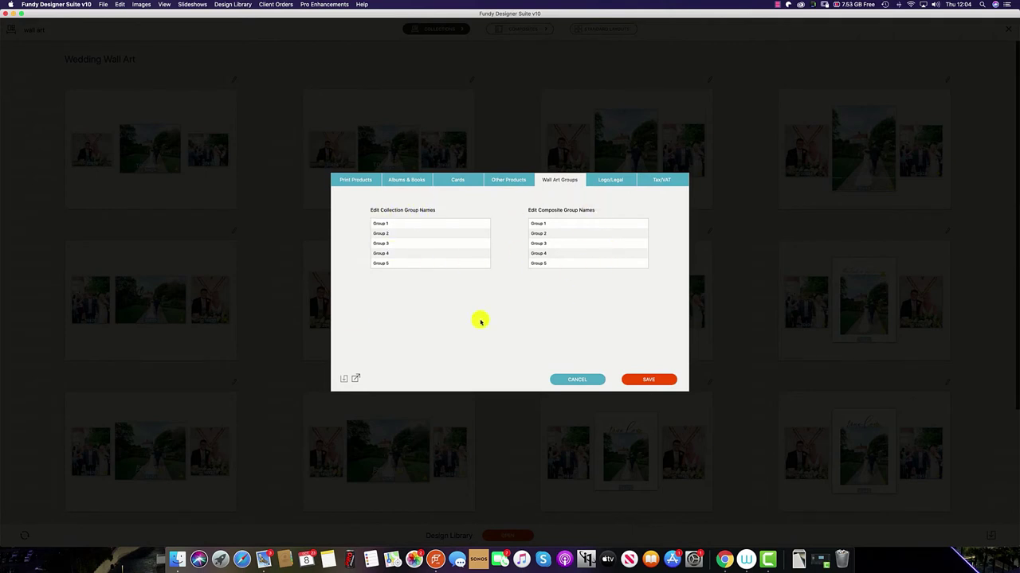
pyautogui.press('Escape')
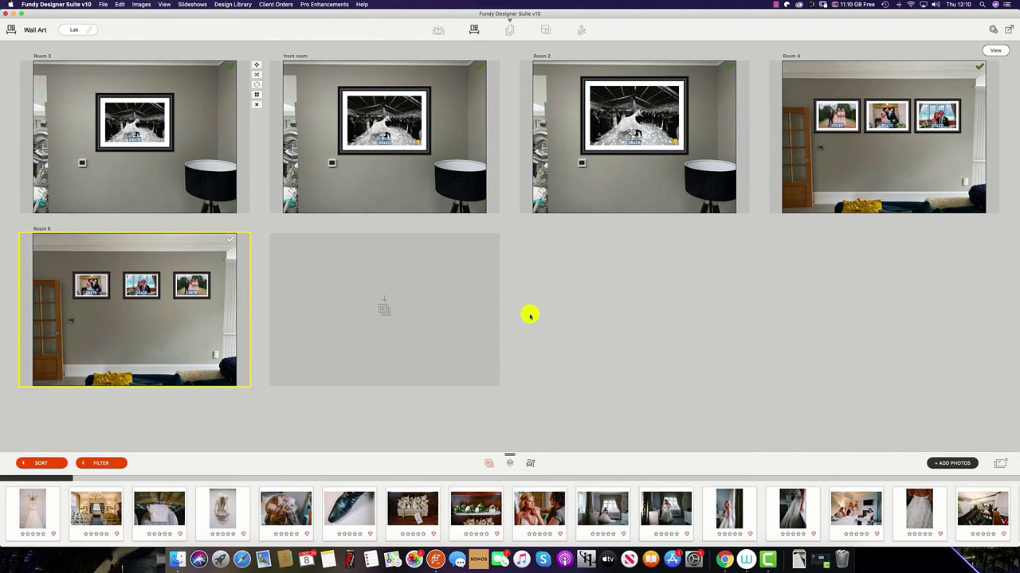
# In the Logo/Legal pricing settings, keep PDF paper size at Letter and turn on Show Thumbnails
pyautogui.click(267, 4)
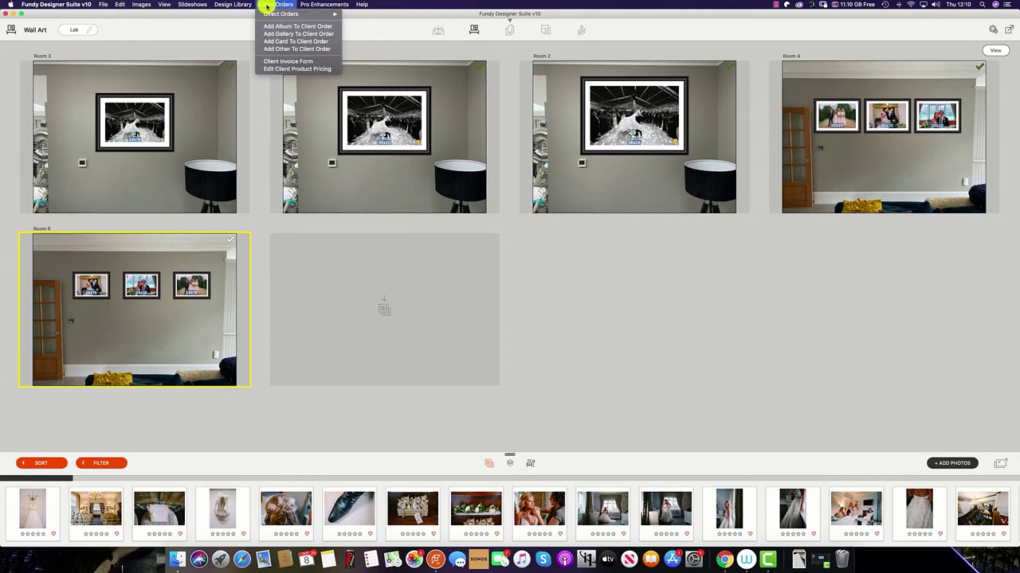
pyautogui.click(276, 69)
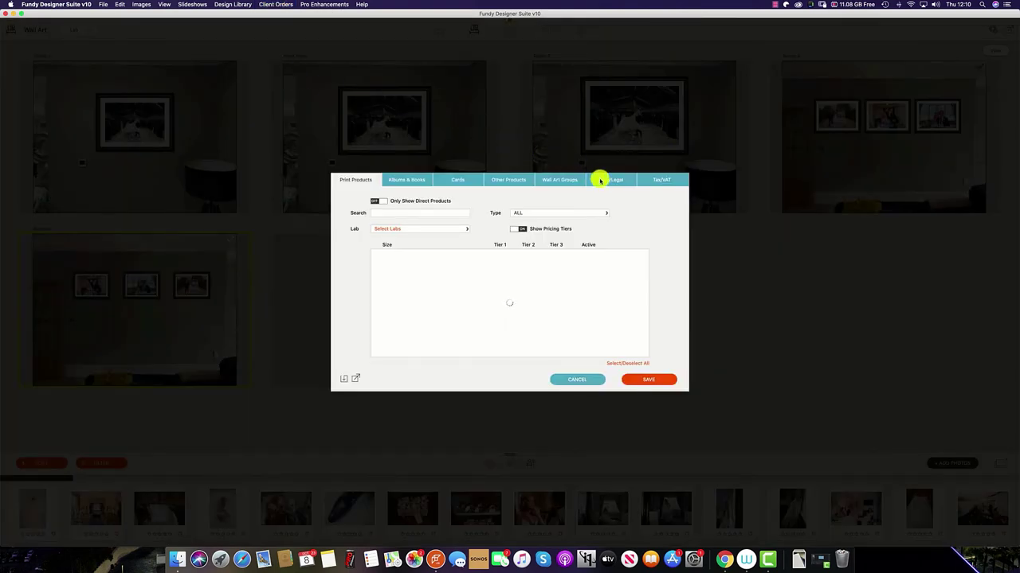
pyautogui.click(599, 179)
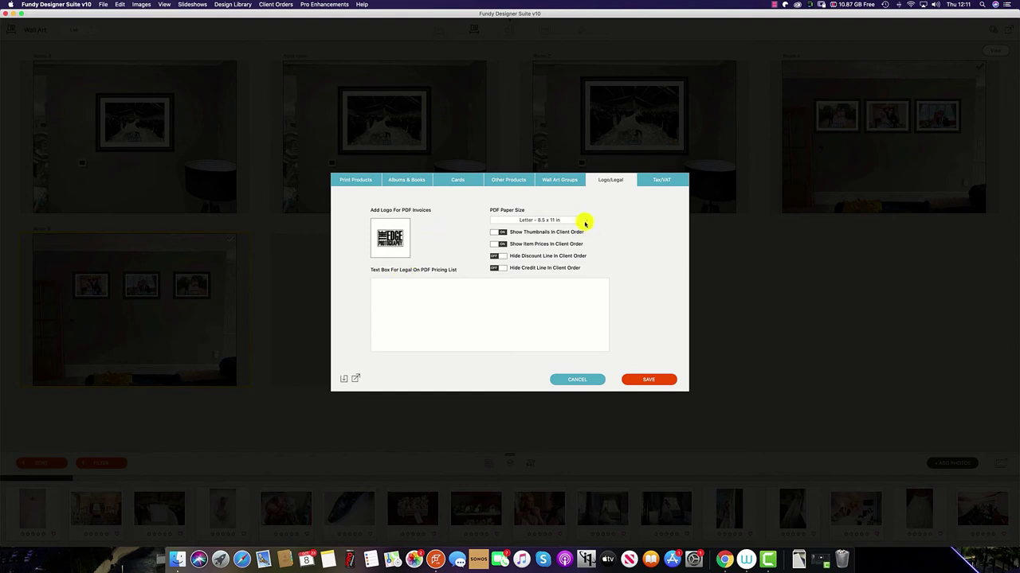
pyautogui.click(586, 220)
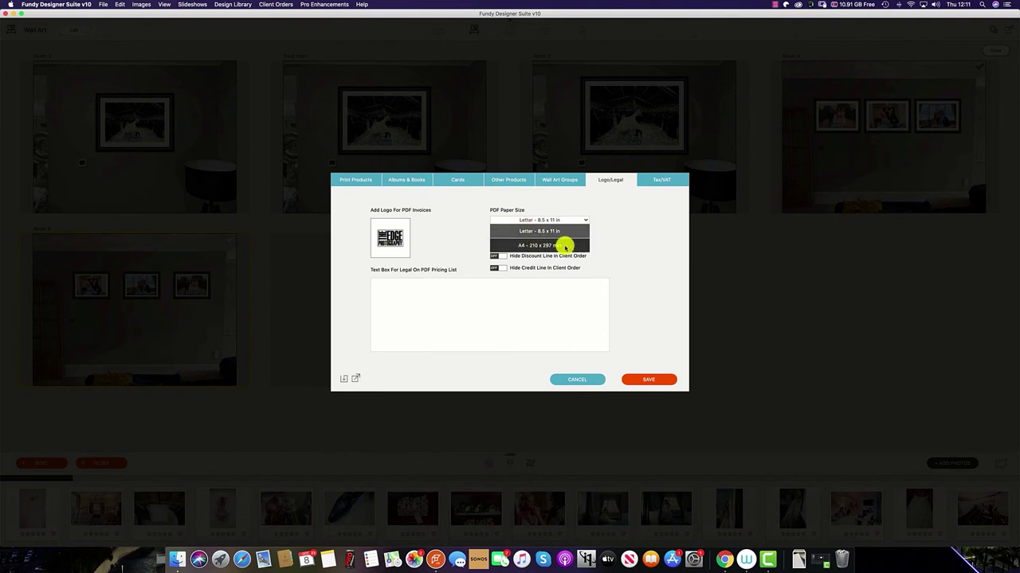
pyautogui.click(605, 243)
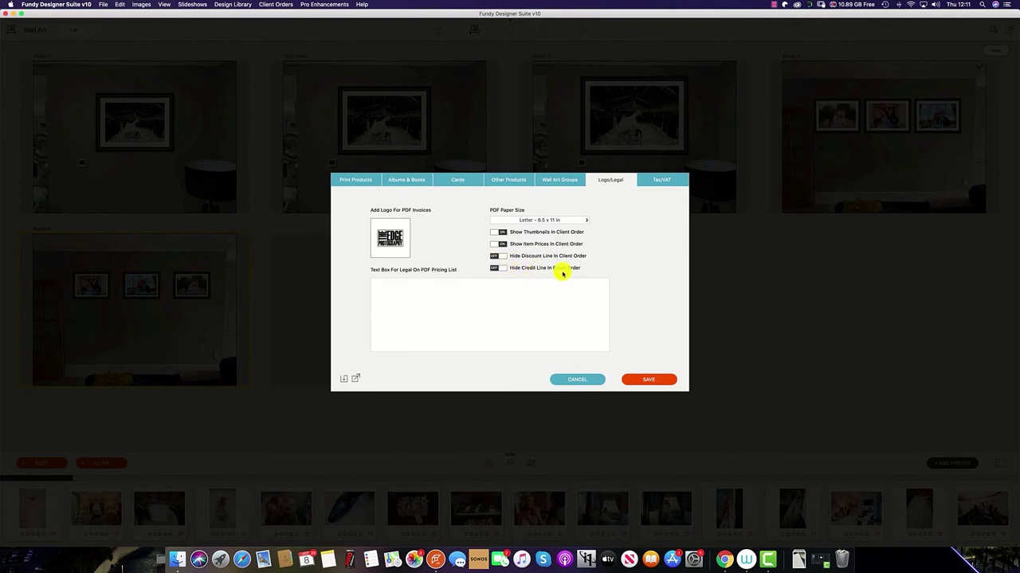
pyautogui.click(502, 233)
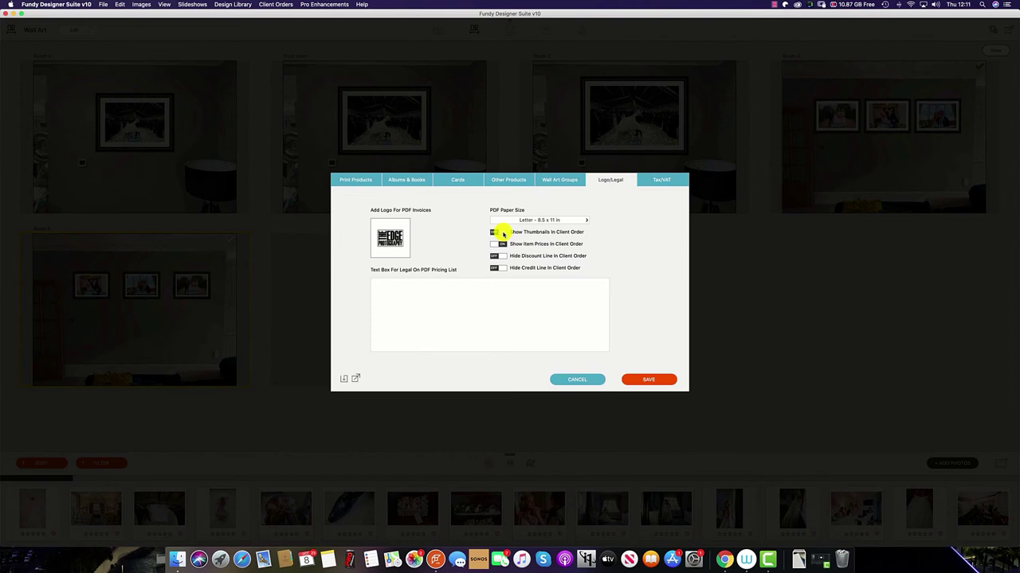
pyautogui.click(502, 233)
pyautogui.click(502, 232)
pyautogui.click(449, 298)
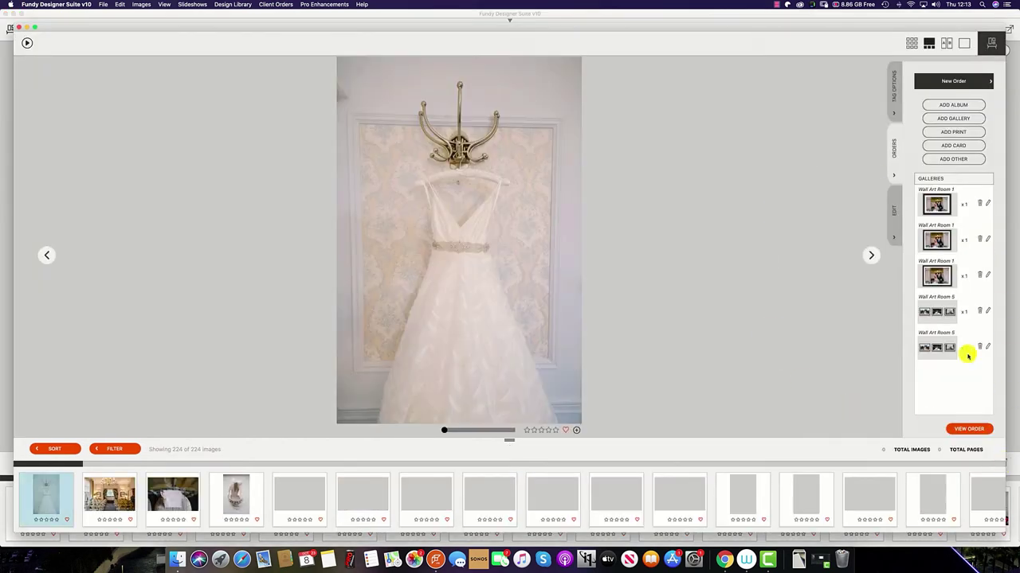
# Preview the client order and scroll through its ordered items
pyautogui.click(968, 430)
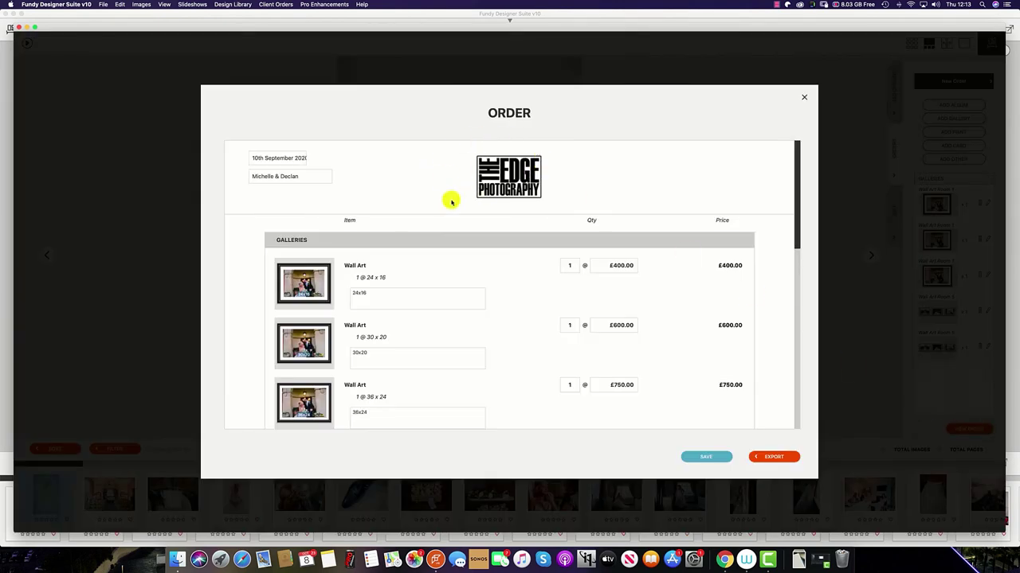
pyautogui.scroll(-5, 621, 341)
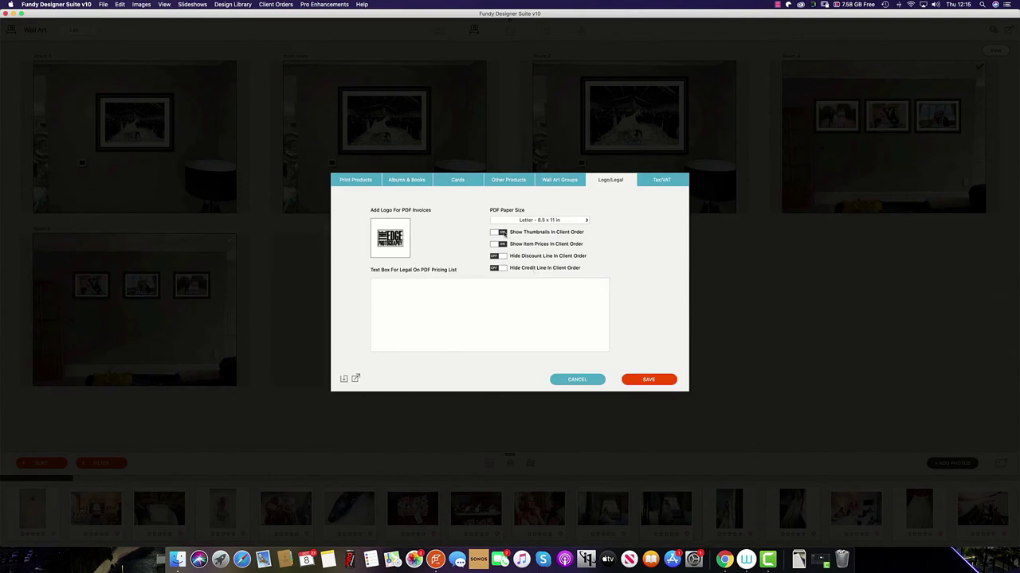
# Turn off Show Thumbnails and Show Item Prices and save the invoice settings
pyautogui.click(502, 231)
pyautogui.click(503, 244)
pyautogui.click(645, 379)
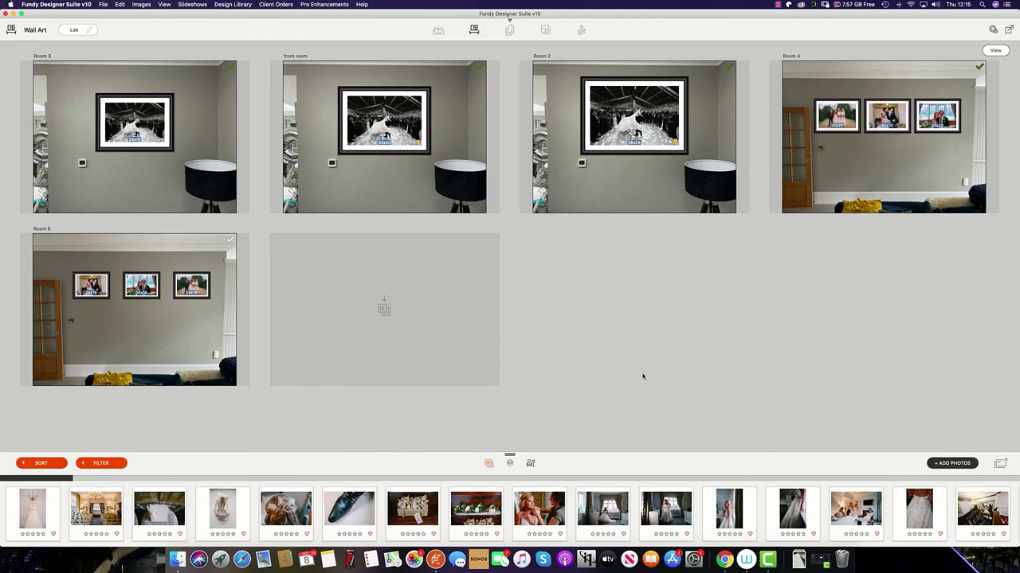
# Preview the client order in the image viewer and scroll down to the £5,350.00 total
pyautogui.click(1000, 464)
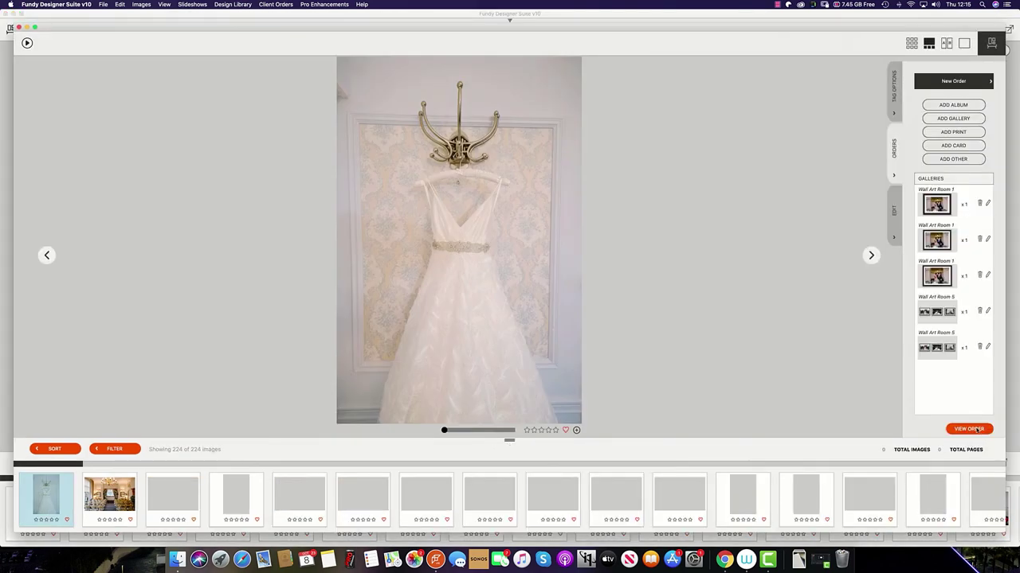
pyautogui.click(973, 429)
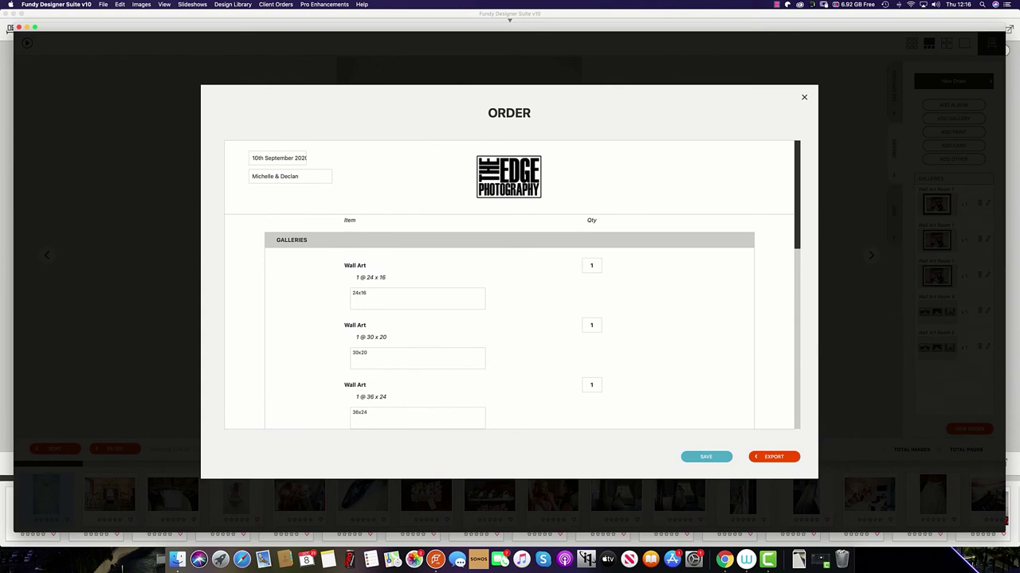
pyautogui.scroll(-10, 705, 369)
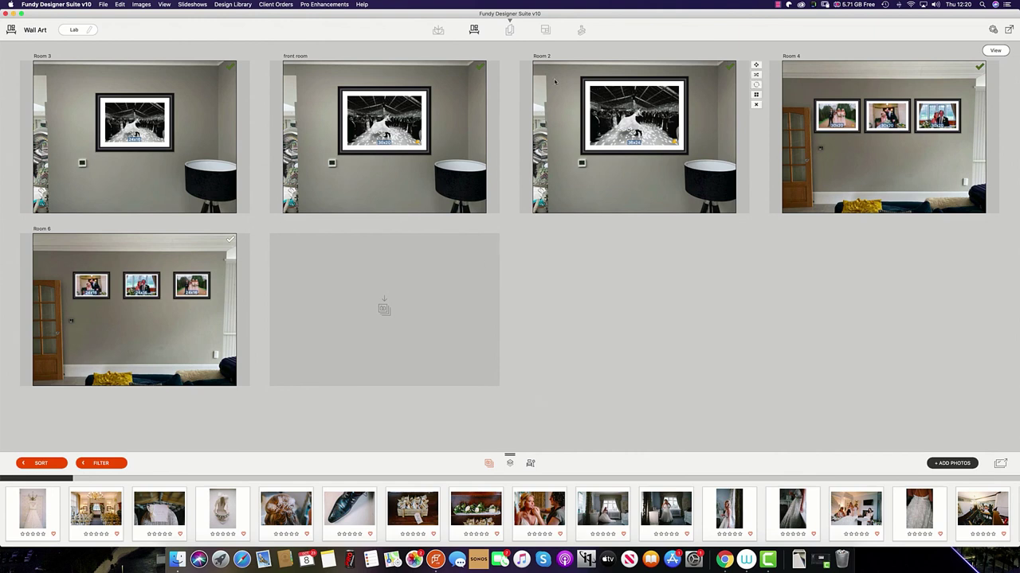
# On the Tax/VAT tab, name the 20% tax 'VAT', keep it added to invoice totals, and save
pyautogui.click(273, 5)
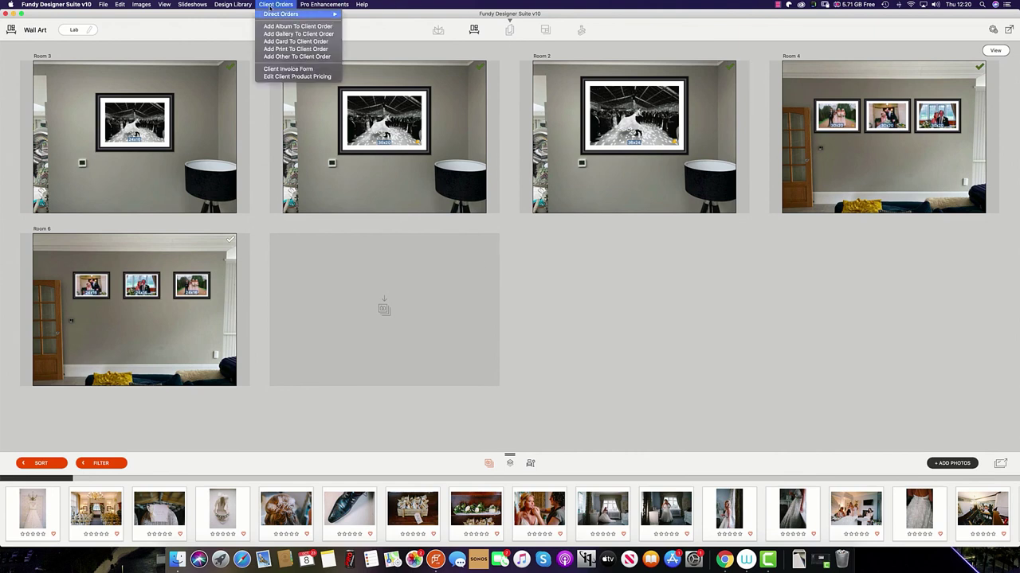
pyautogui.click(303, 77)
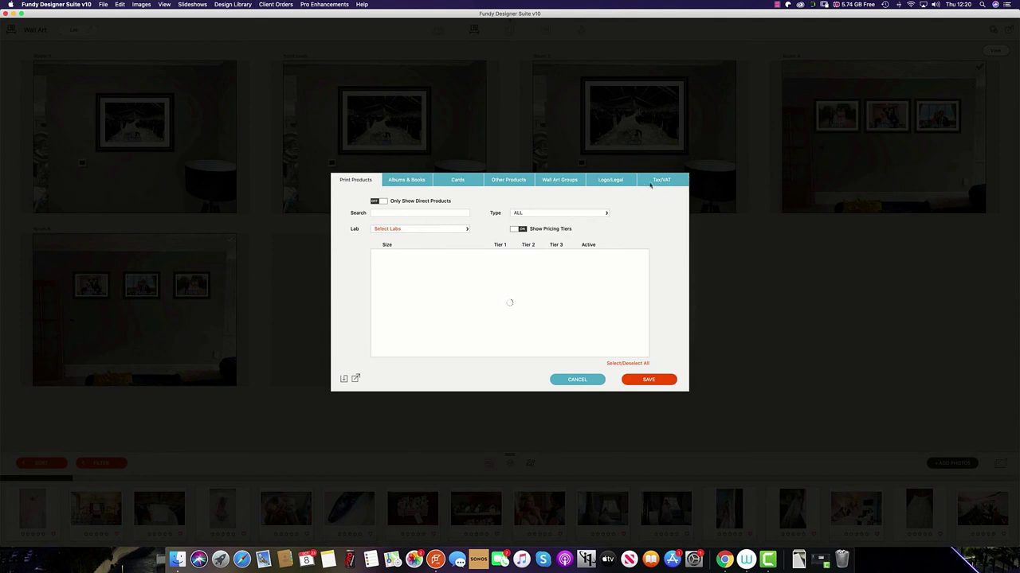
pyautogui.click(662, 181)
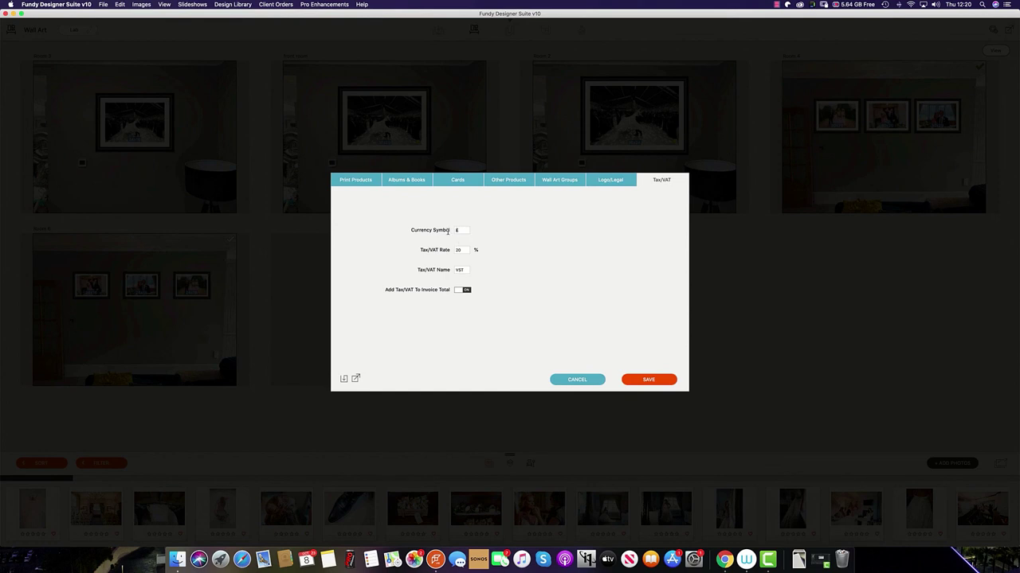
pyautogui.click(458, 250)
pyautogui.press('Tab')
pyautogui.write('VAT')
pyautogui.click(461, 290)
pyautogui.click(460, 290)
pyautogui.click(648, 380)
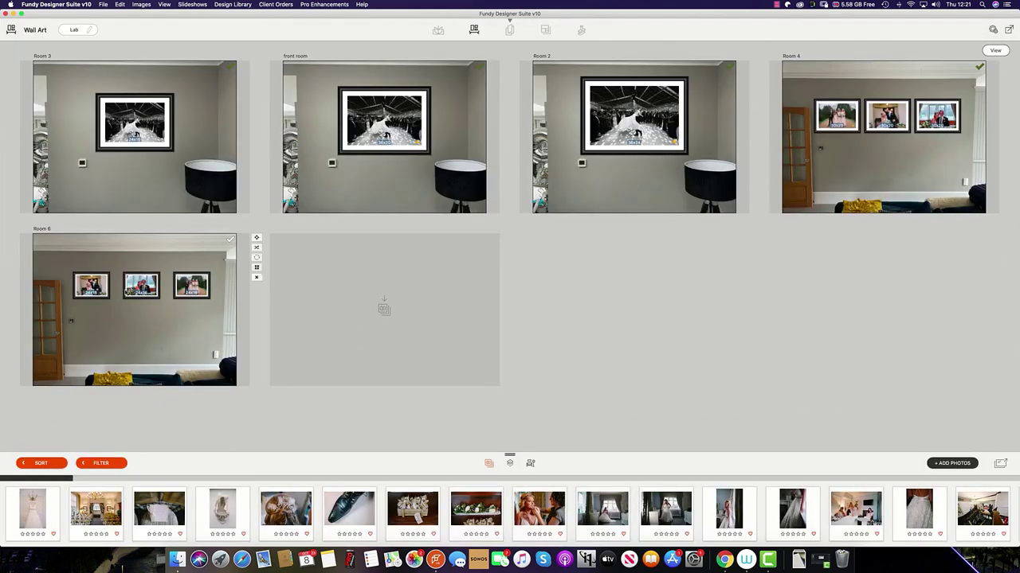